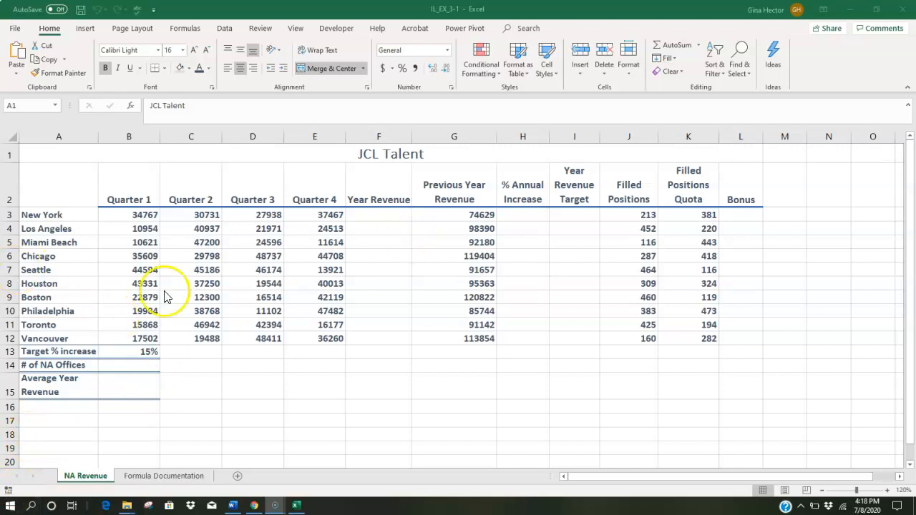
Fill the Year Revenue column with row sums of the quarterly figures in B3:E12 using the Quick Analysis totals
drag(134, 218, 324, 339)
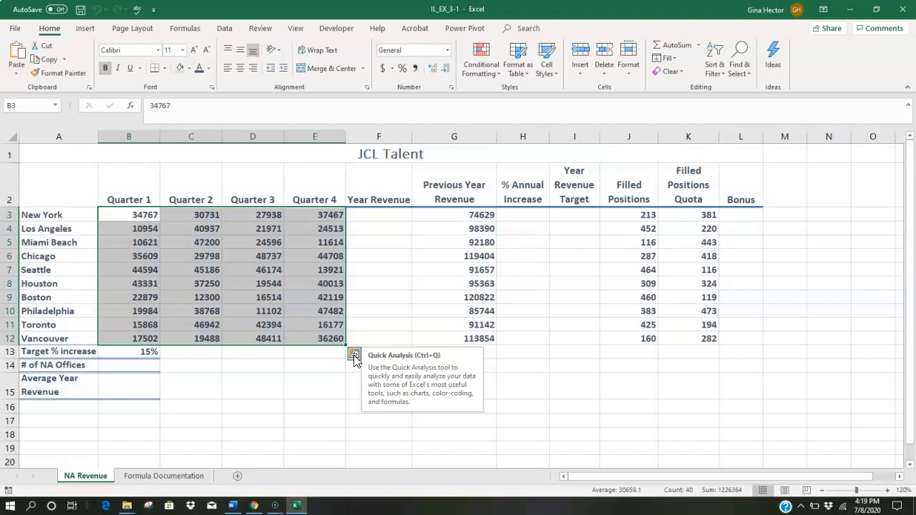
click(354, 355)
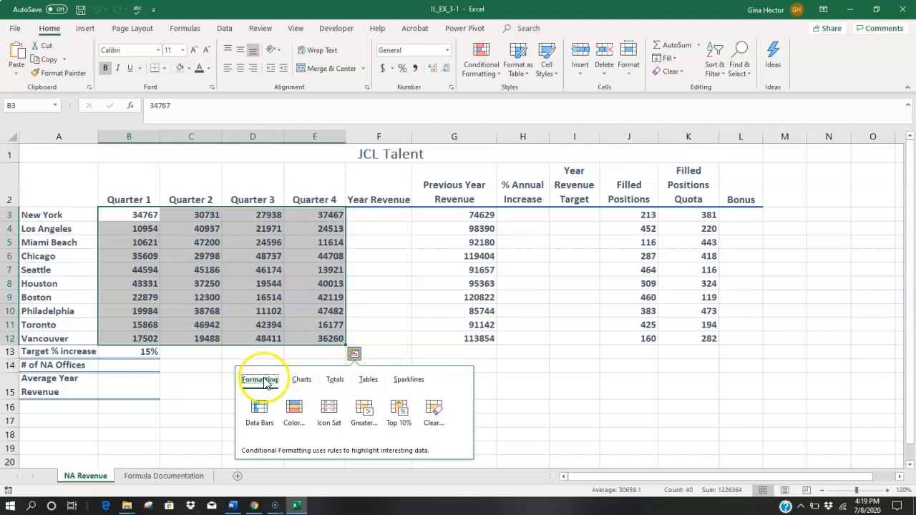
click(334, 381)
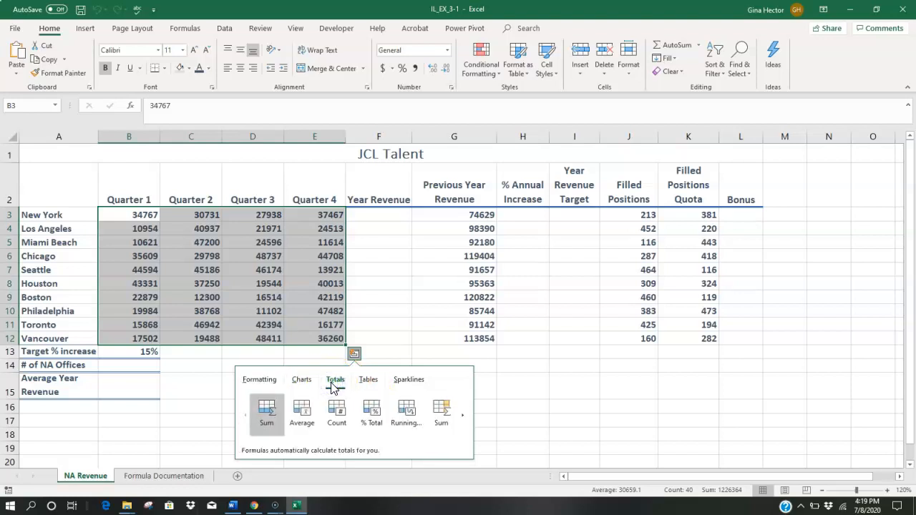
click(269, 418)
click(299, 375)
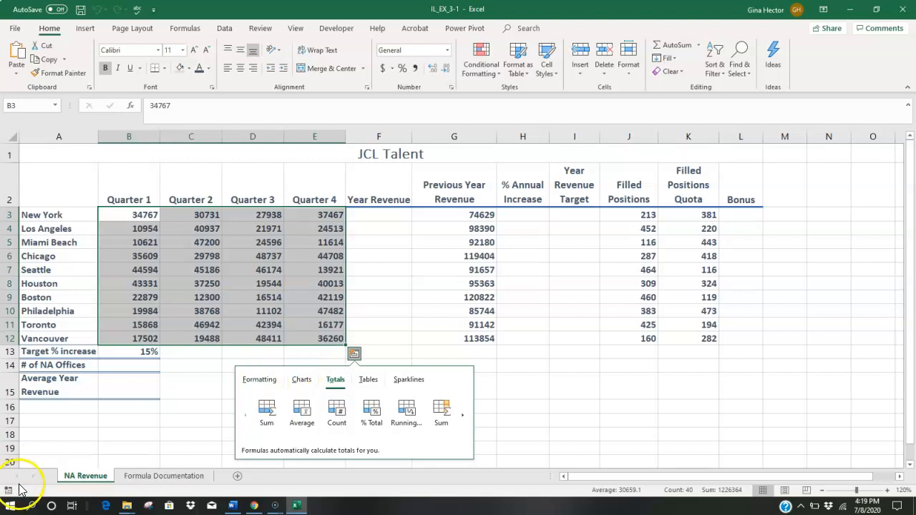
click(136, 215)
click(355, 355)
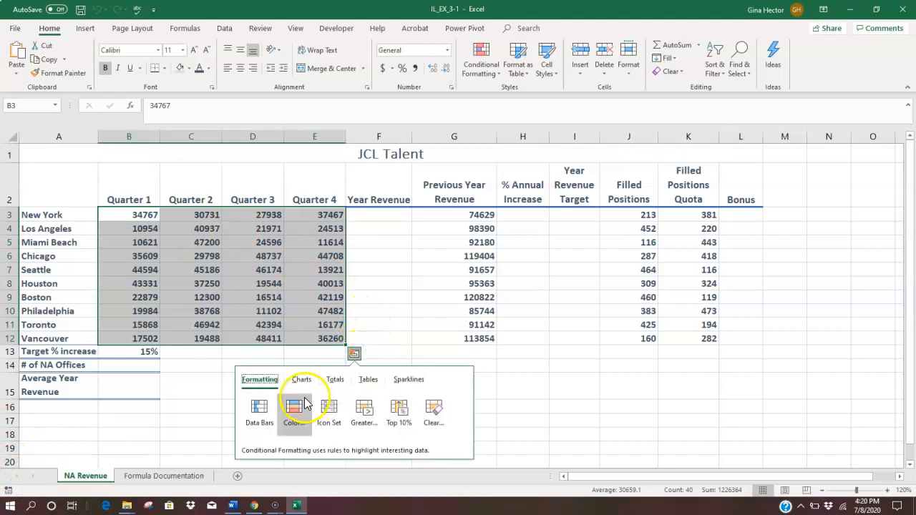
click(333, 379)
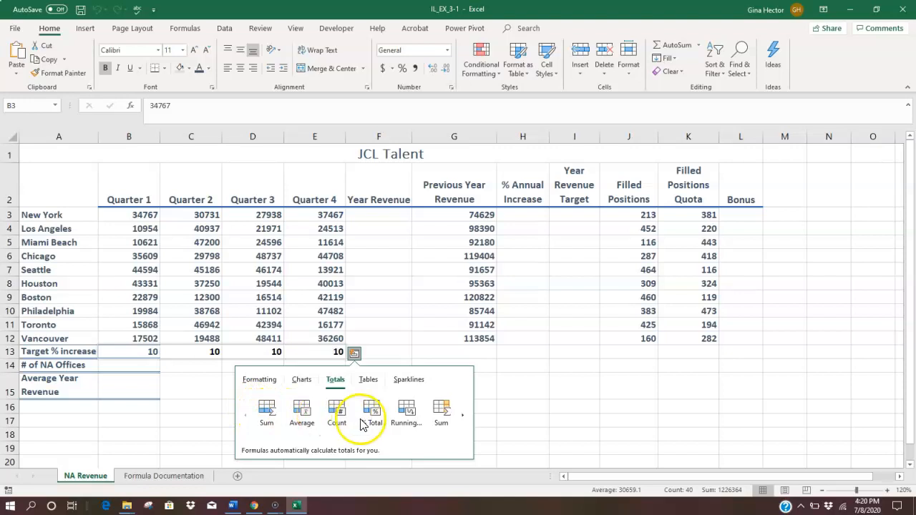
click(447, 415)
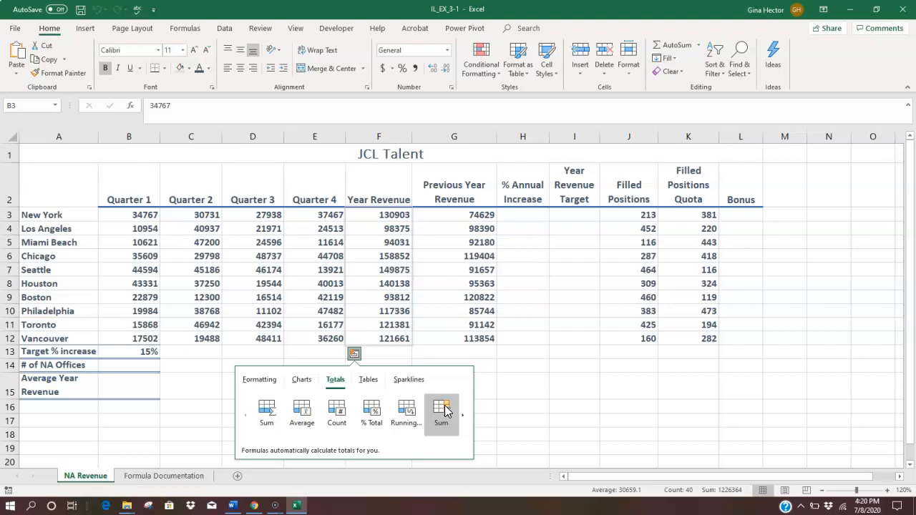
click(443, 410)
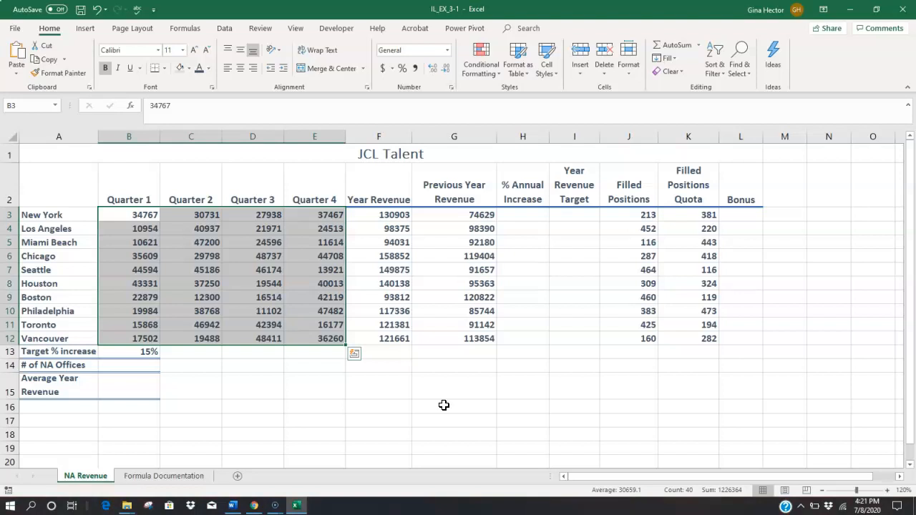
Enter the formula =(F3-G3)/G3 in H3 to calculate New York's % Annual Increase
click(525, 214)
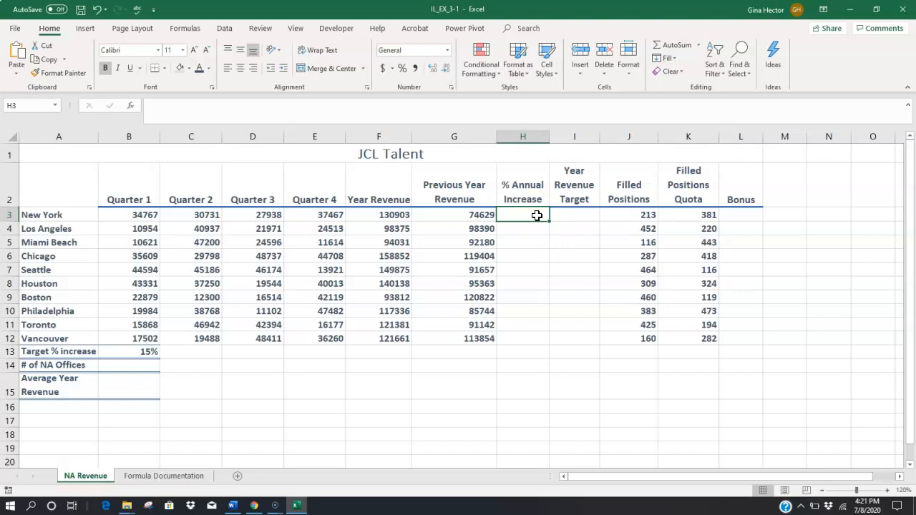
text(=)
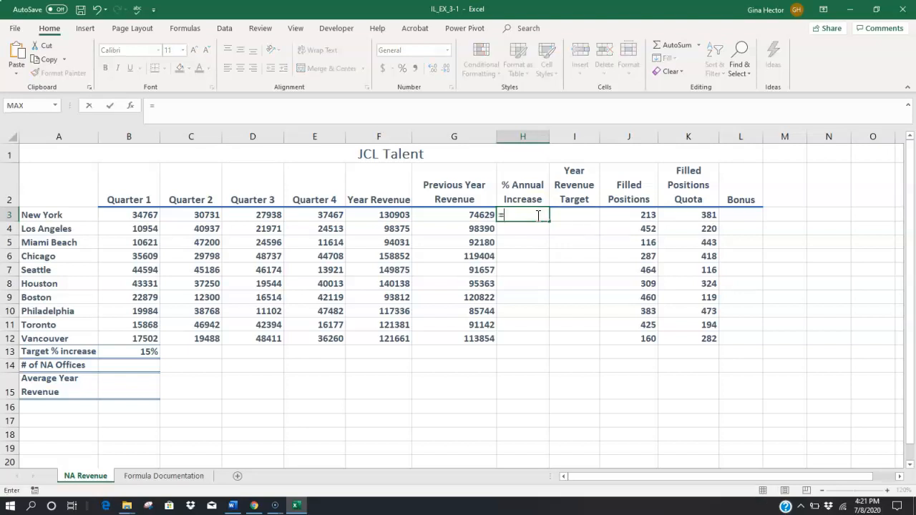
text(()
click(393, 212)
text(-)
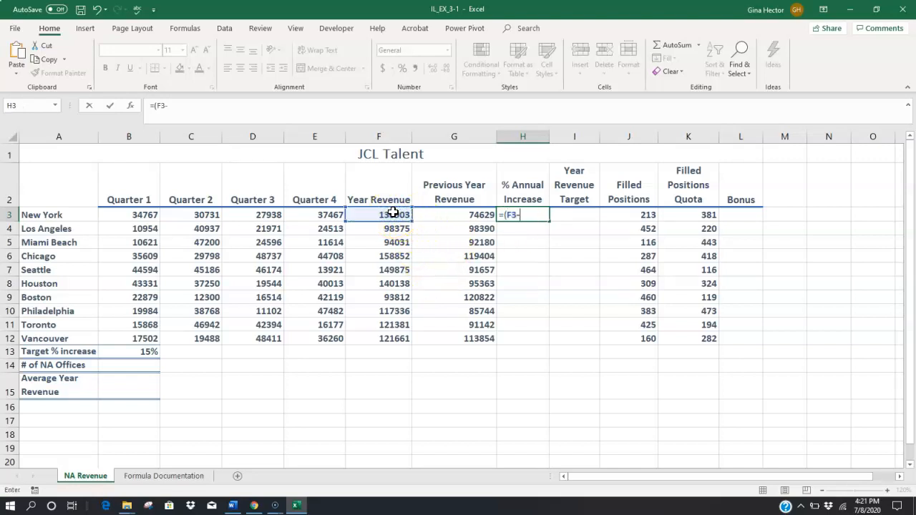
click(435, 218)
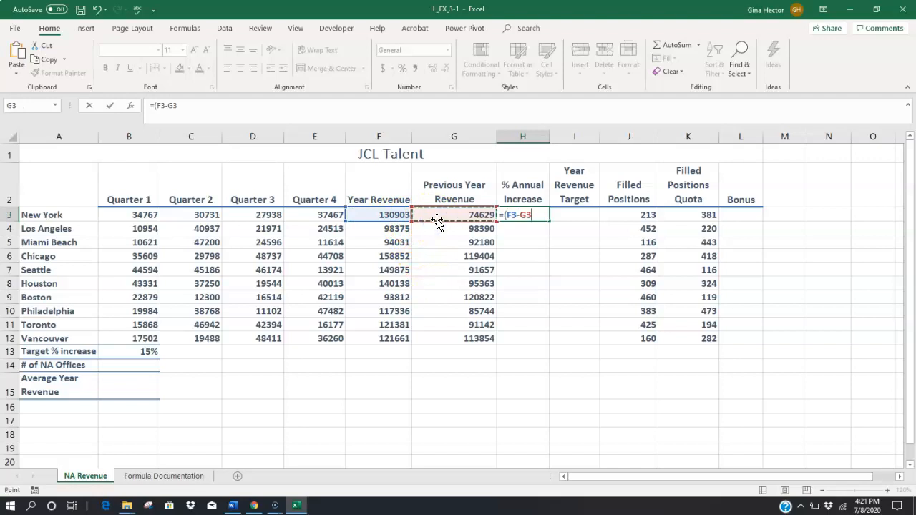
text())
text(/)
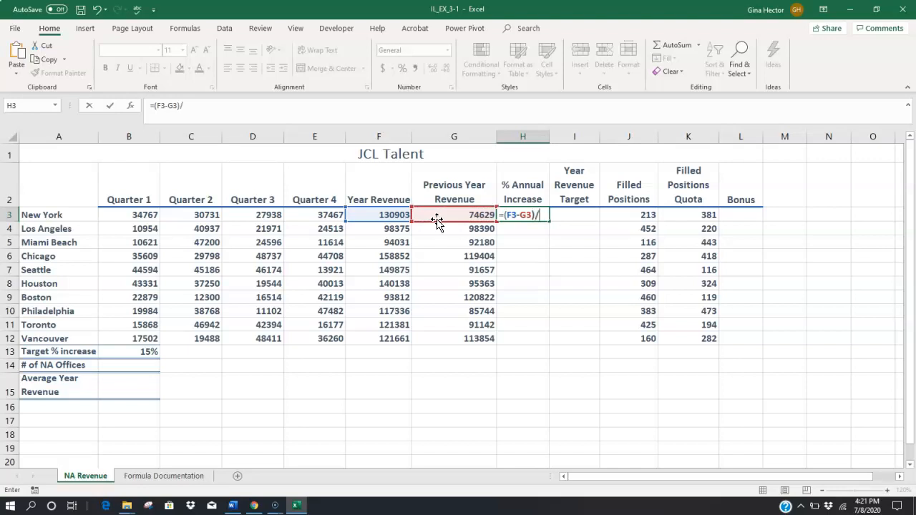
click(453, 213)
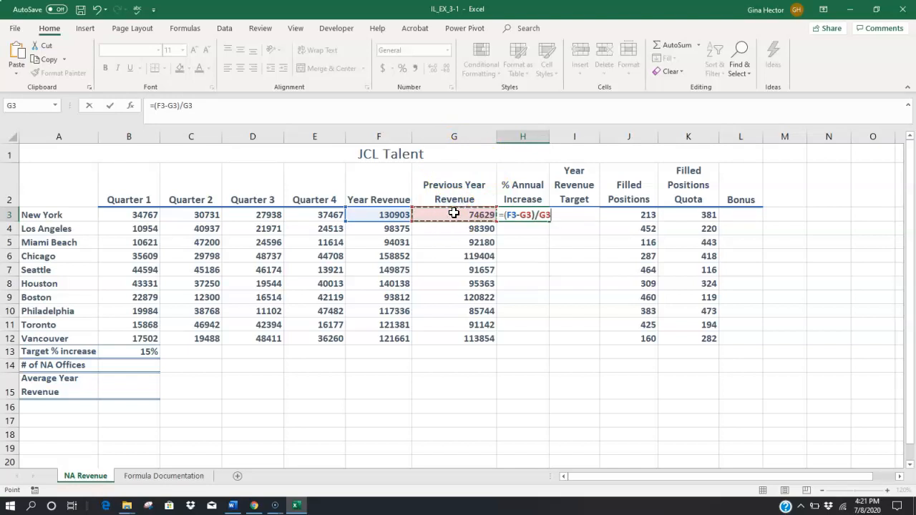
key(Return)
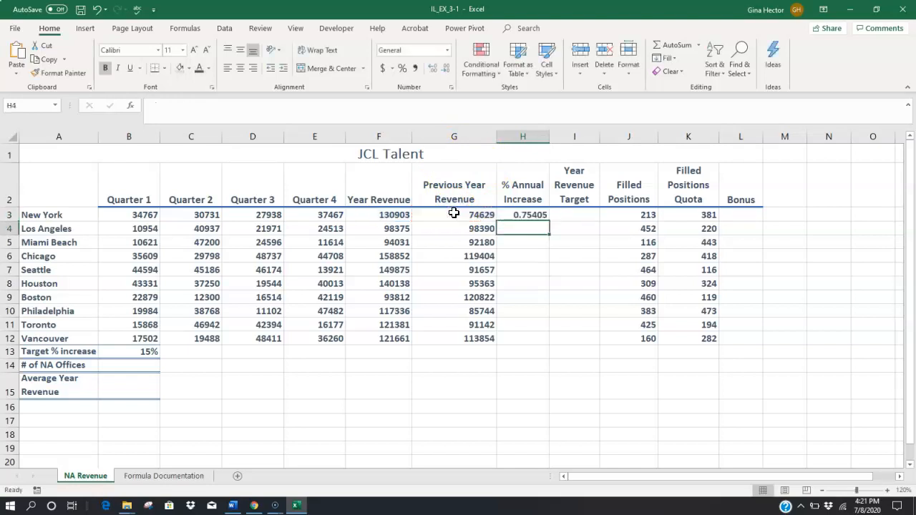
Format H3 as a percentage with two decimal places
click(528, 214)
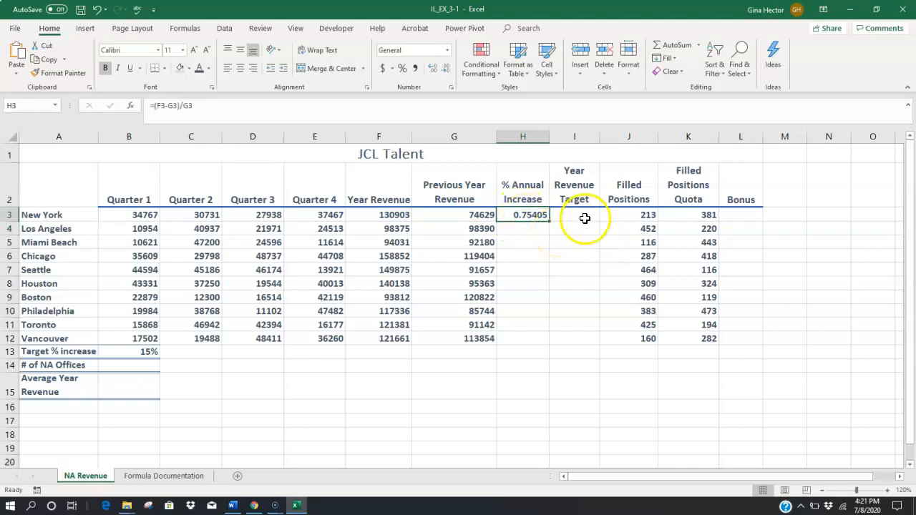
click(403, 69)
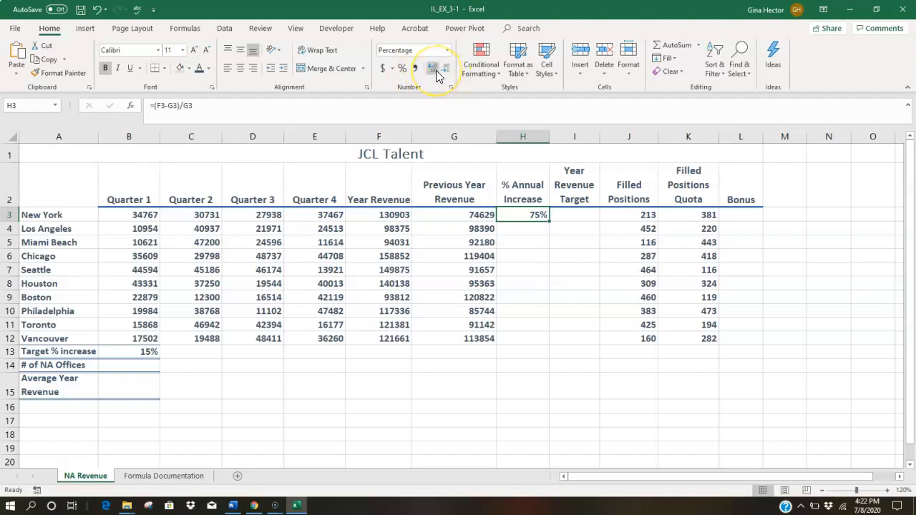
click(436, 74)
click(436, 75)
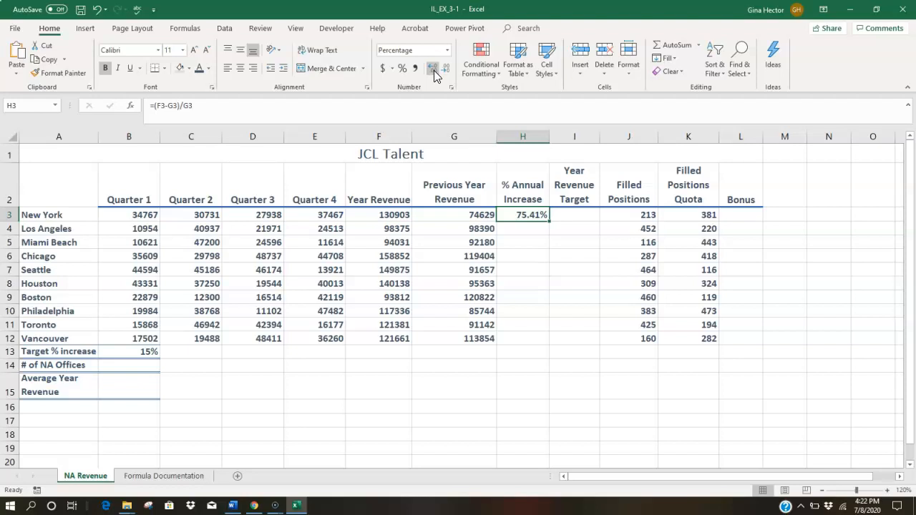
Copy the % Annual Increase formula from H3 down through H12 only, covering New York to Vancouver
double_click(551, 224)
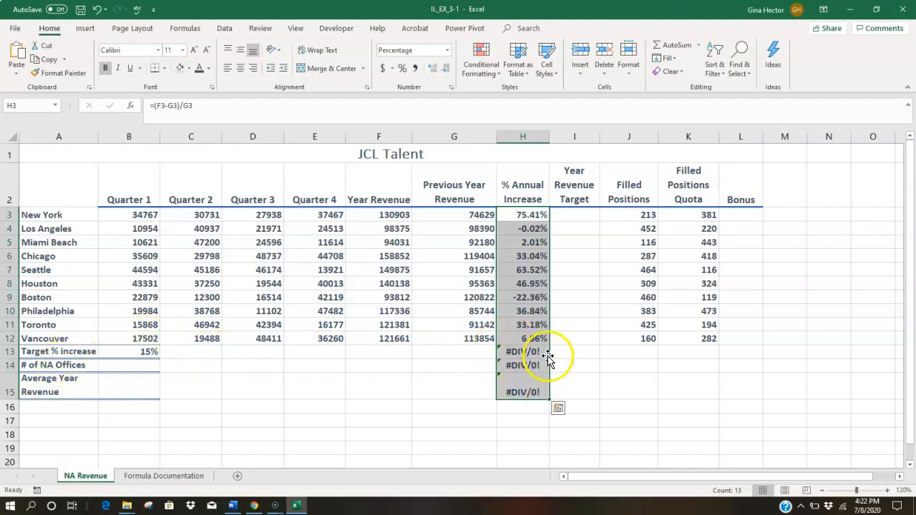
click(96, 9)
drag(549, 220, 555, 344)
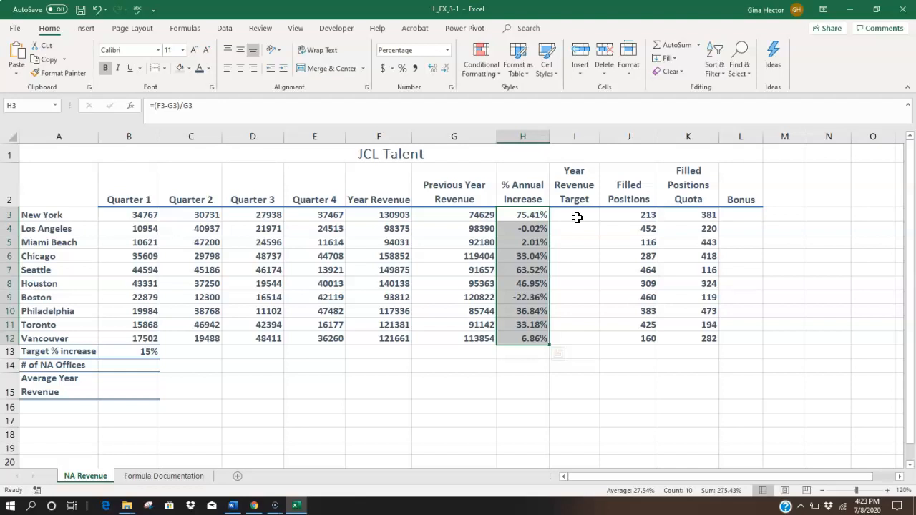
click(24, 491)
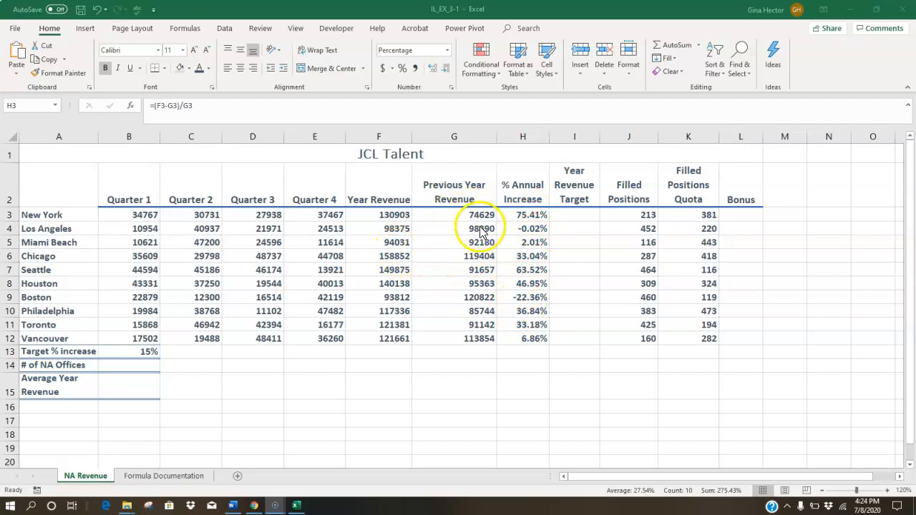
Start an IF function in I3 for the Year Revenue Target and open its Function Arguments dialog clear of the data
click(576, 215)
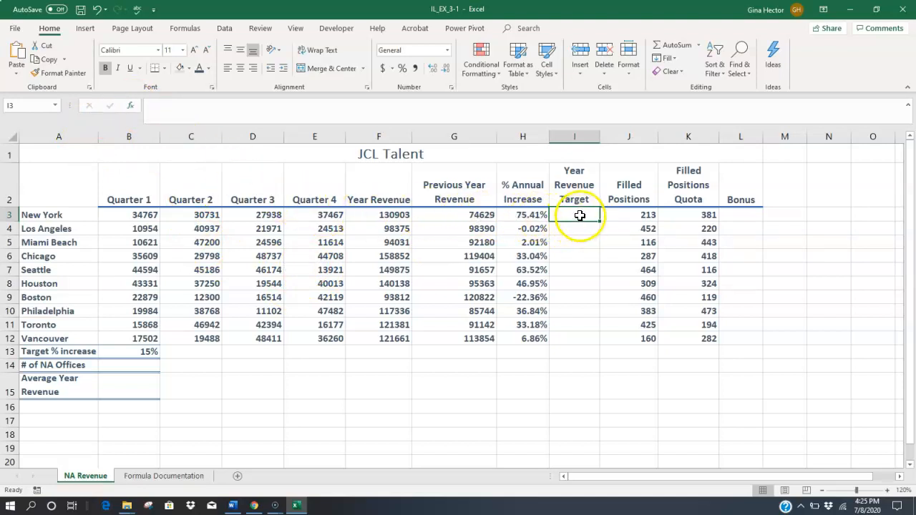
click(241, 49)
click(185, 29)
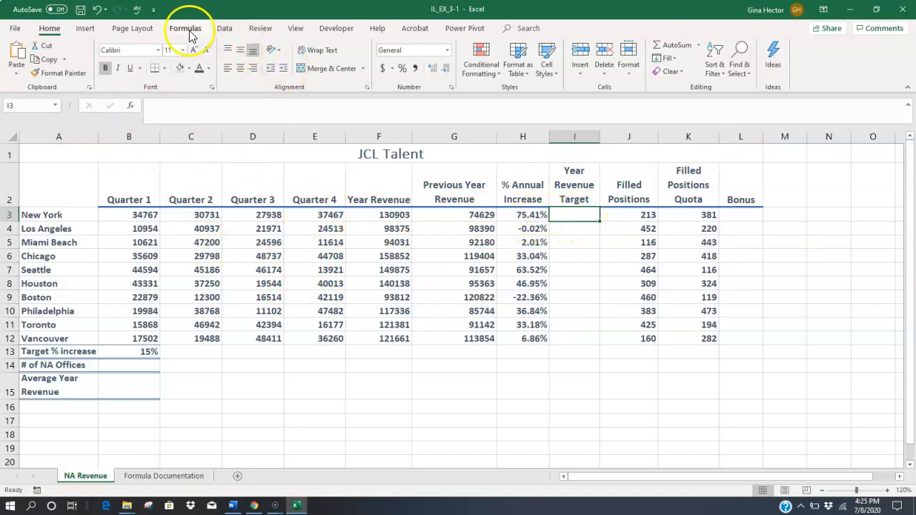
click(130, 78)
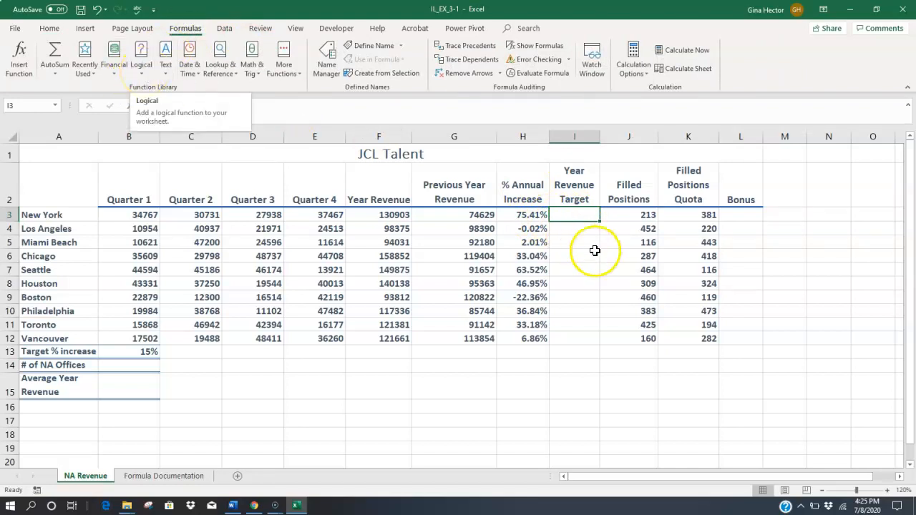
click(574, 212)
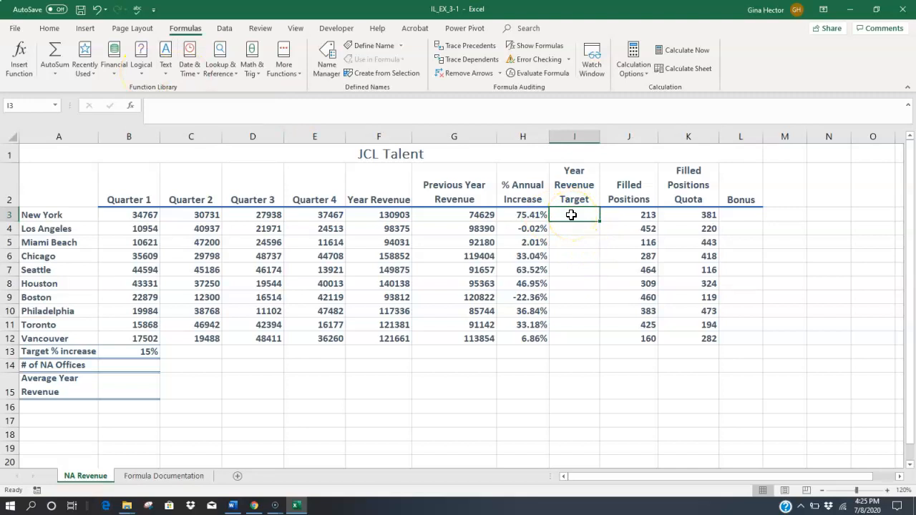
text(=if)
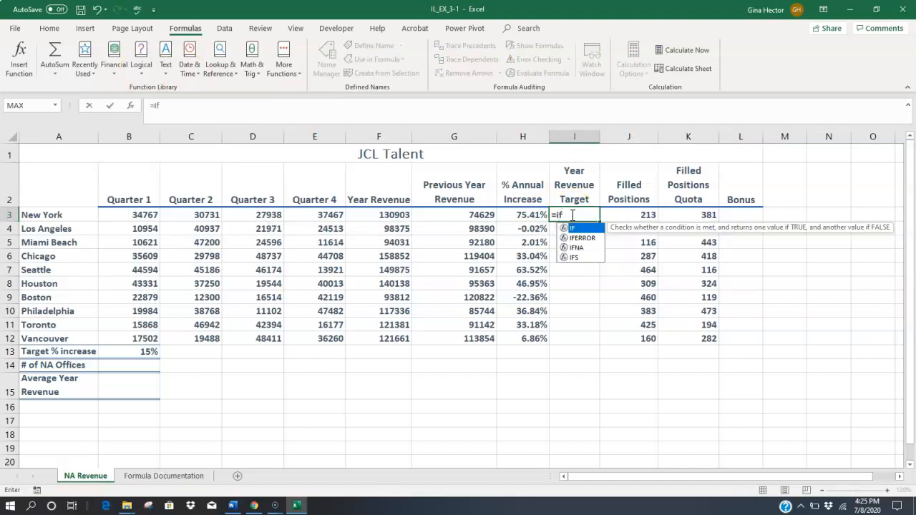
click(576, 228)
double_click(576, 230)
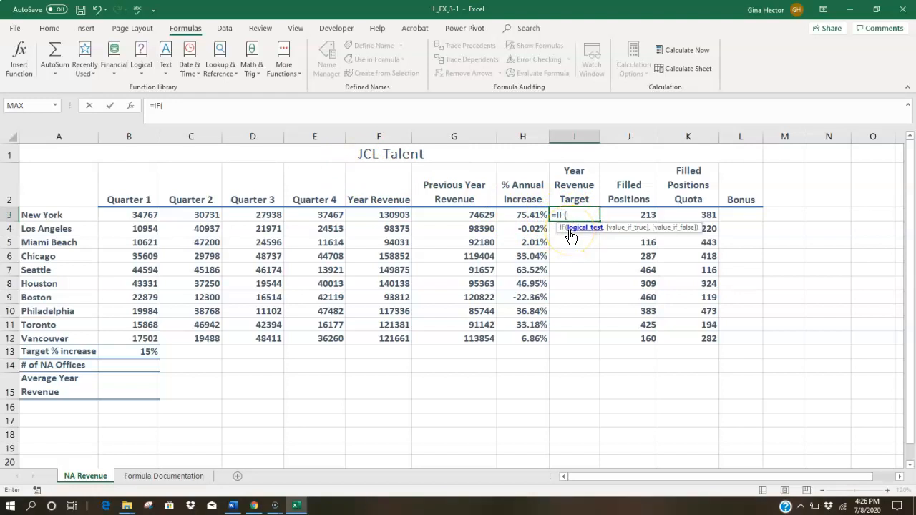
click(130, 106)
drag(721, 91, 418, 33)
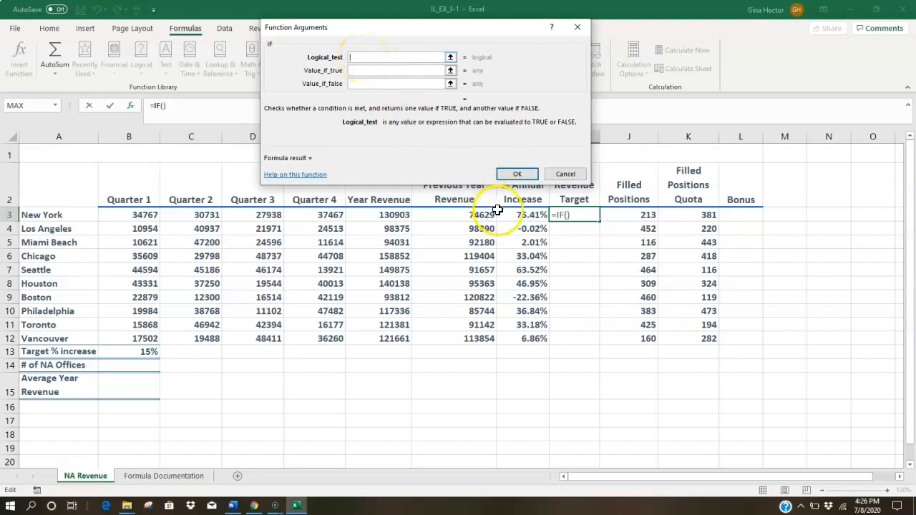
Set the IF function's logical test to H3>$B$13, with an absolute reference to the target % increase
click(520, 215)
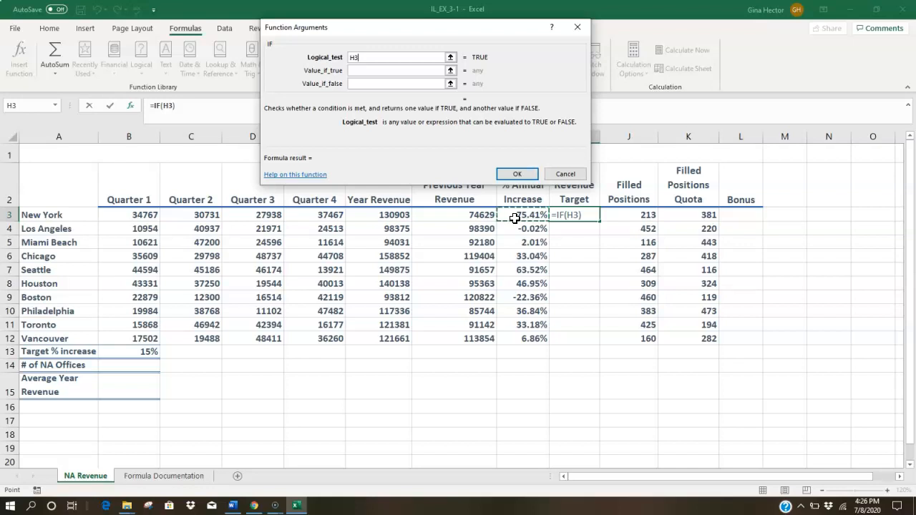
text(>)
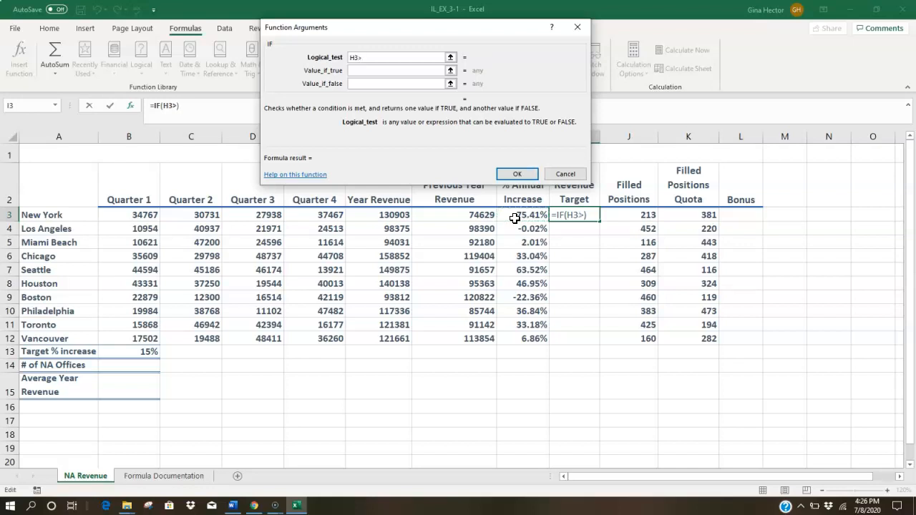
click(141, 353)
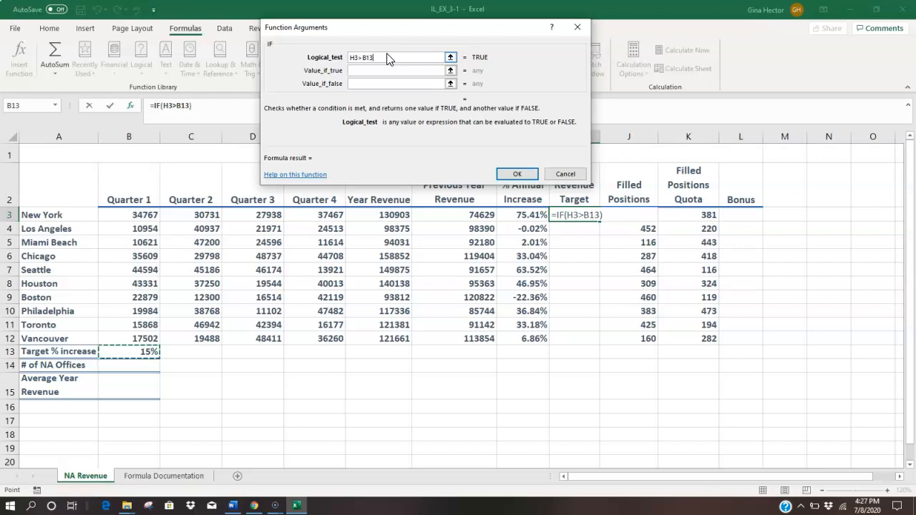
key(F4)
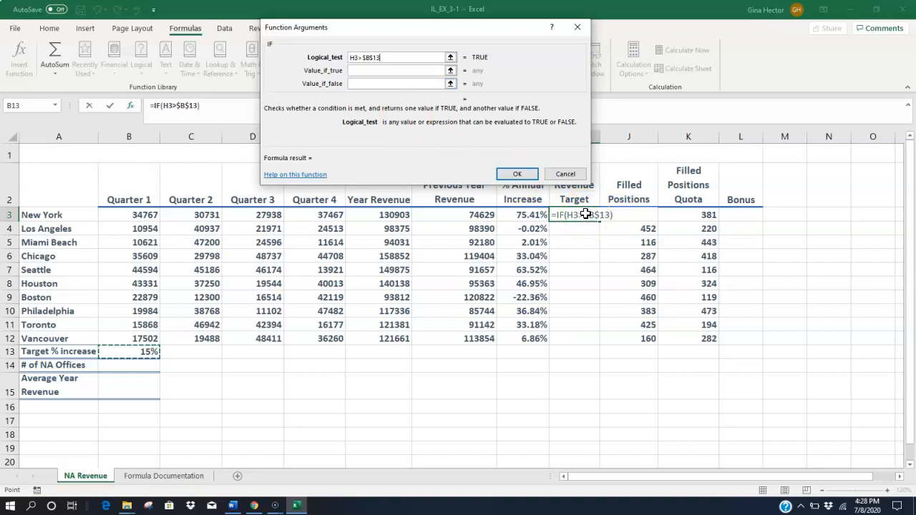
Make the IF function return "MET" if true and "MISSED" if false, and copy the I3 formula down through I12
click(364, 70)
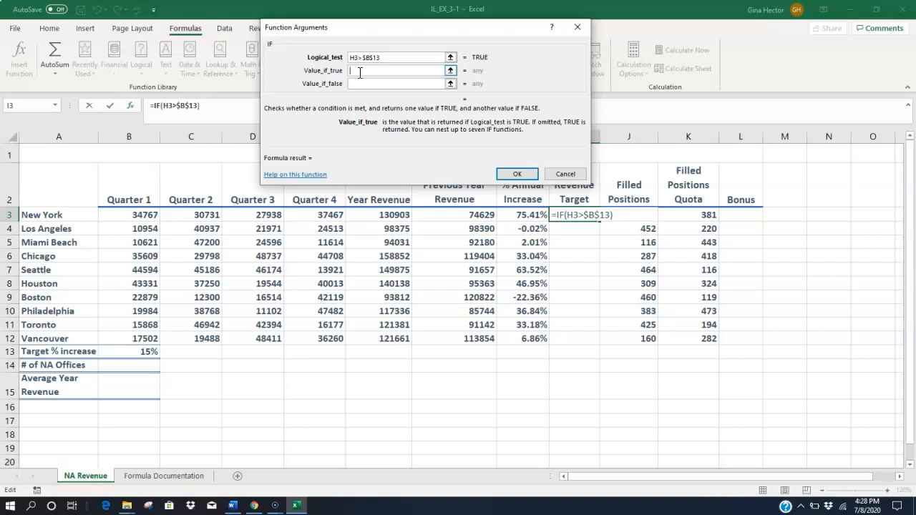
text(MET)
key(Tab)
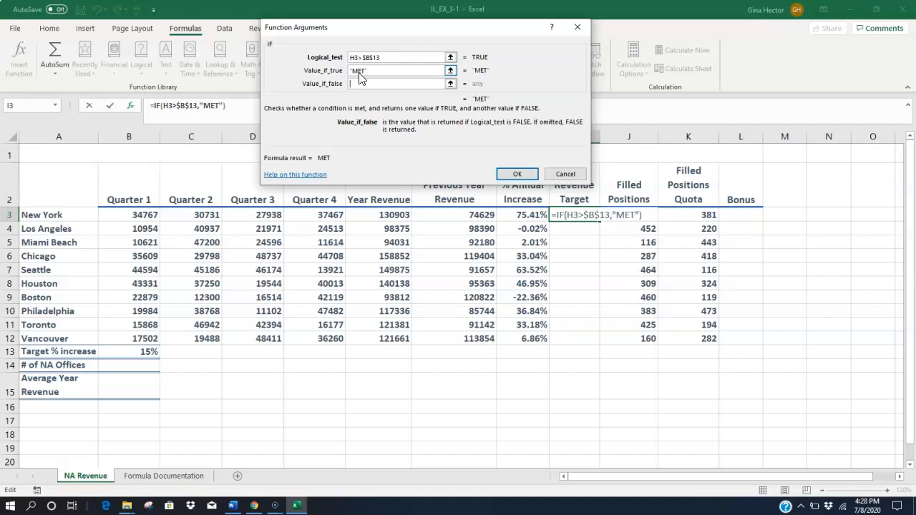
text(MISSED)
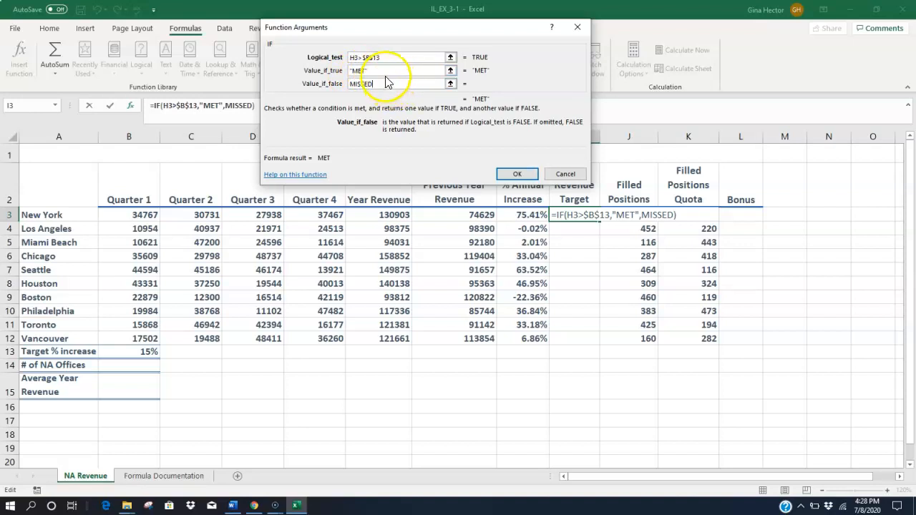
click(387, 57)
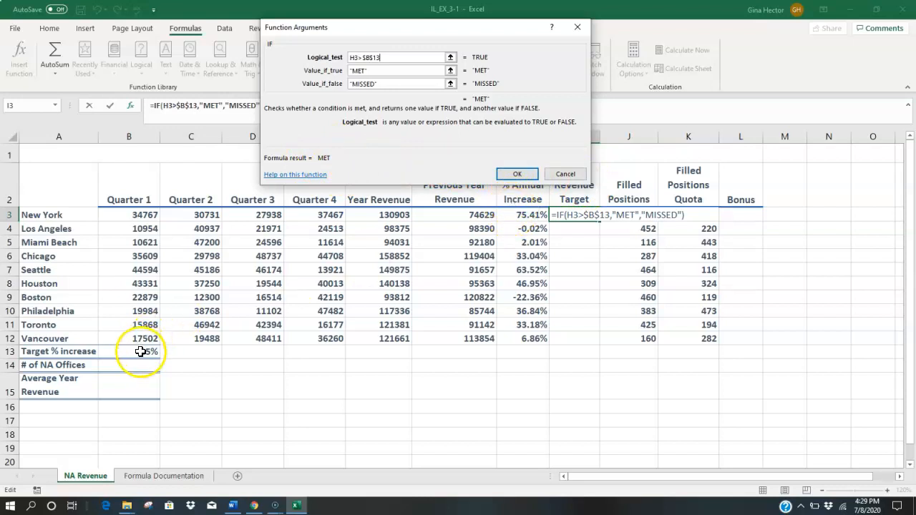
click(517, 174)
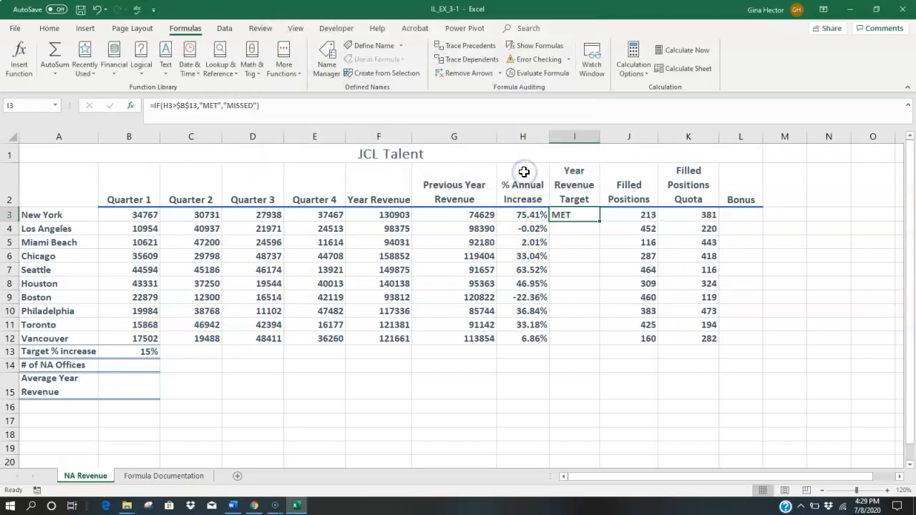
drag(600, 222, 591, 346)
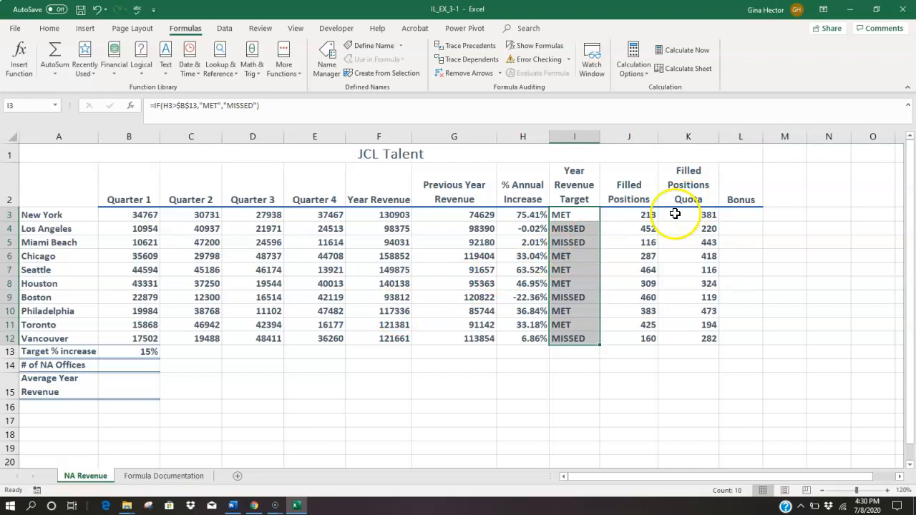
Start an AND function in L3 for New York's Bonus and move its Function Arguments dialog clear of row 3
click(735, 215)
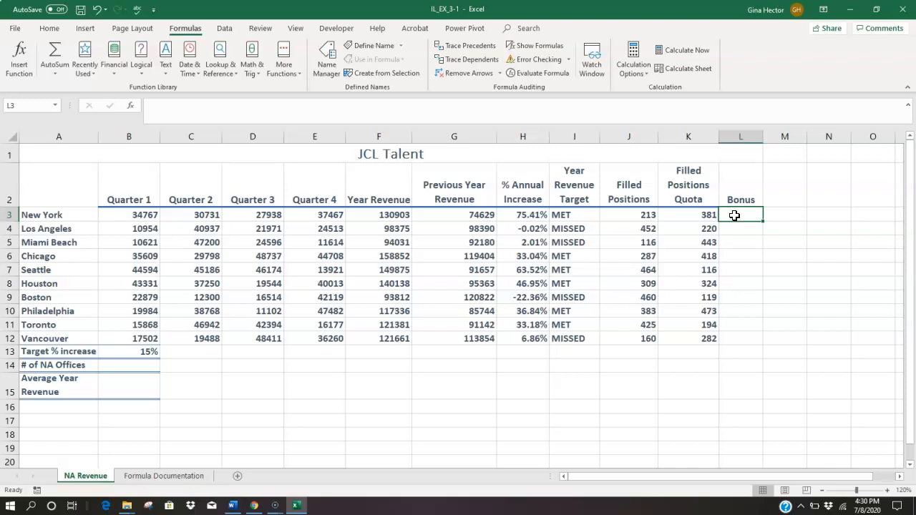
click(758, 218)
click(144, 69)
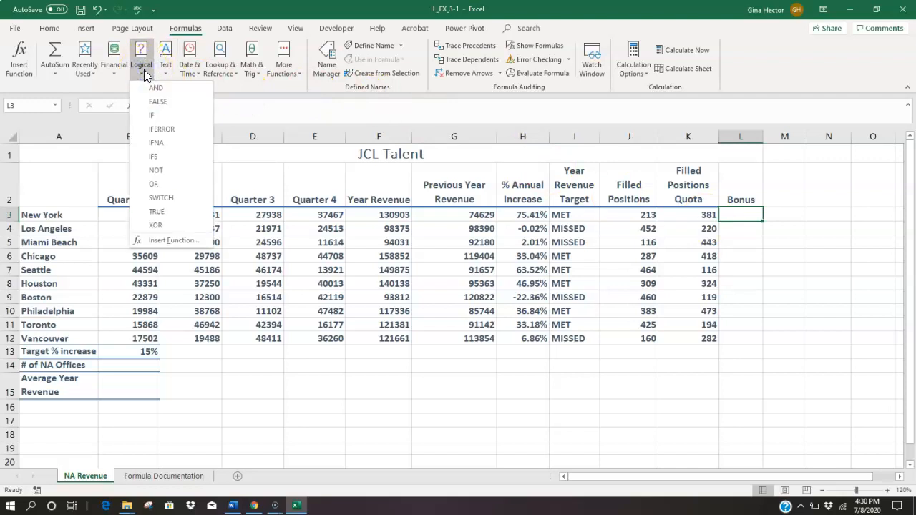
click(149, 89)
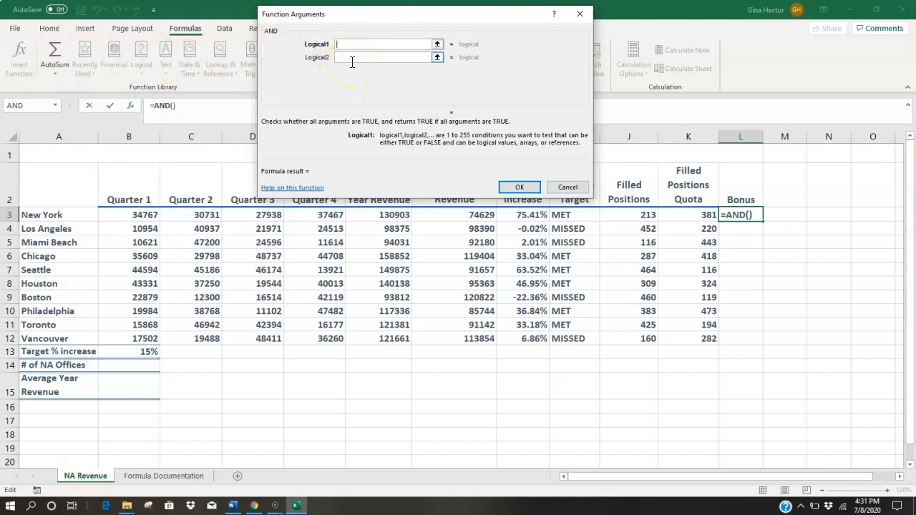
drag(394, 21, 381, 58)
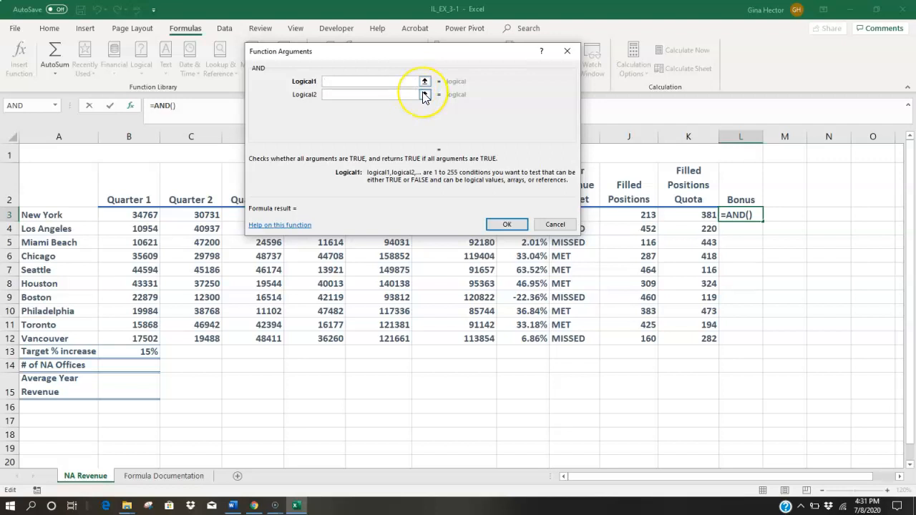
drag(434, 52, 387, 13)
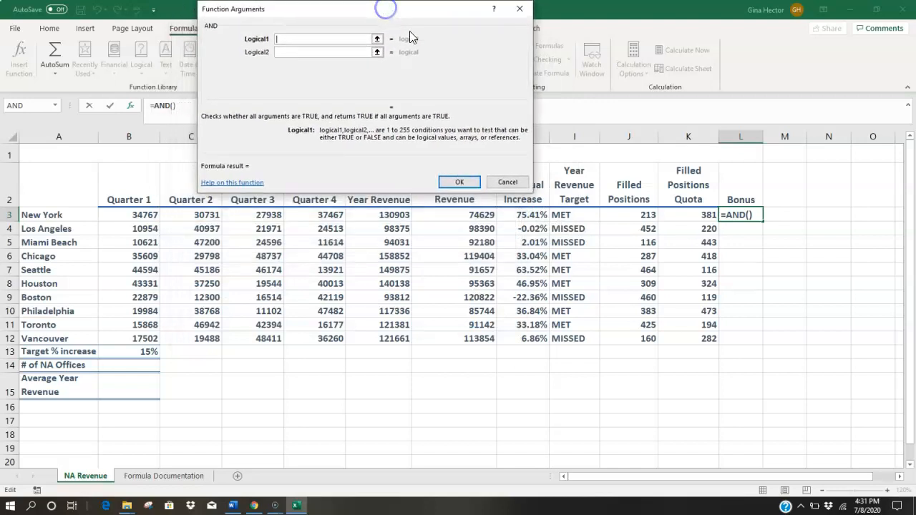
Set the AND function's first condition to J3>=K3, comparing filled positions with the quota
click(639, 217)
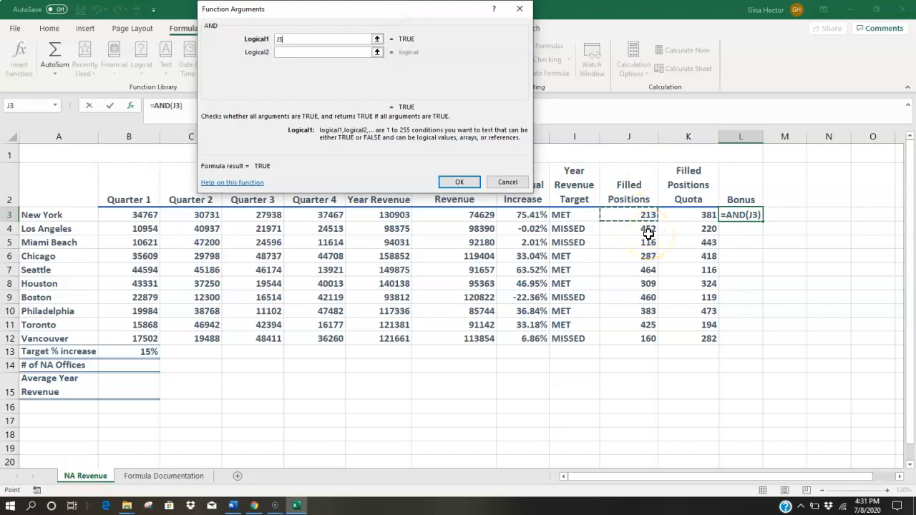
text(>=)
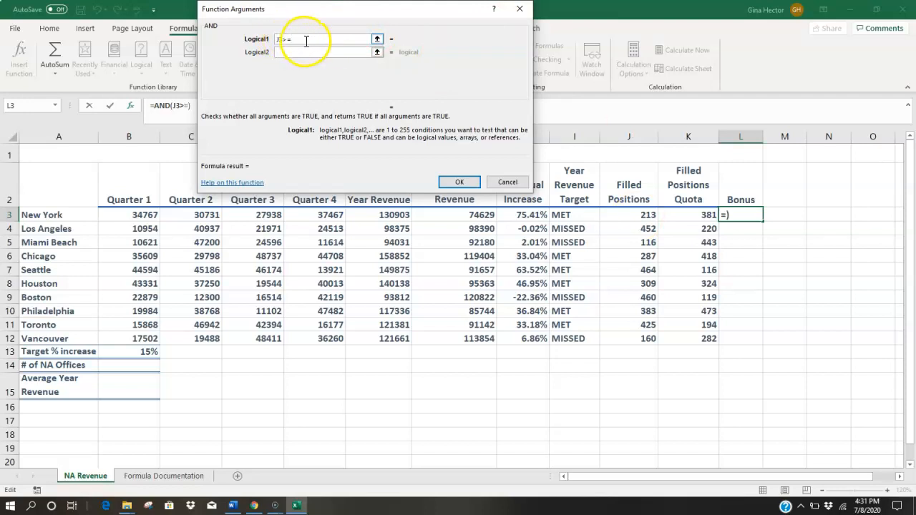
click(687, 216)
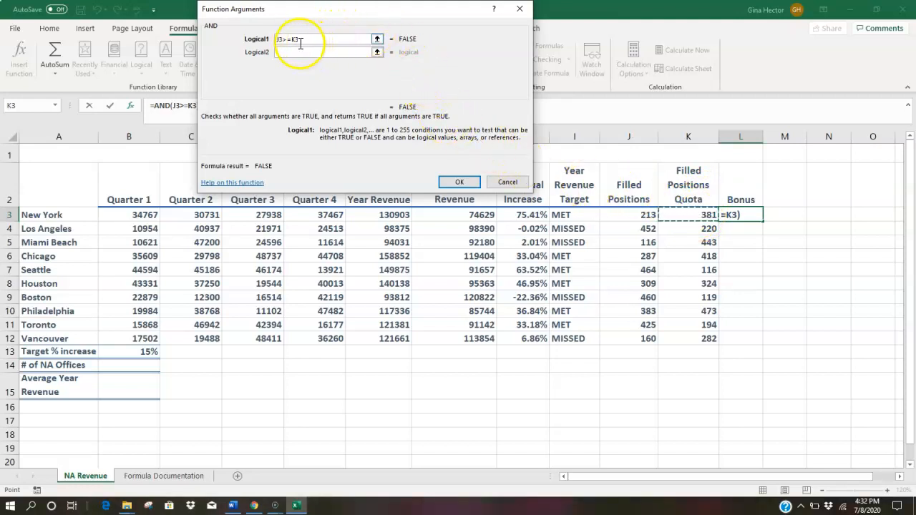
click(25, 492)
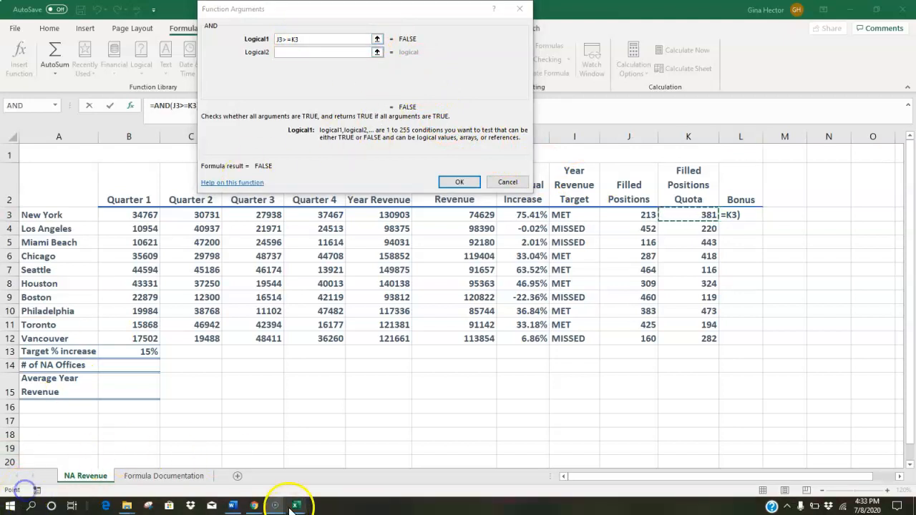
Set the AND function's second condition to I3="MET" and copy the Bonus formula from L3 down through L12
click(300, 51)
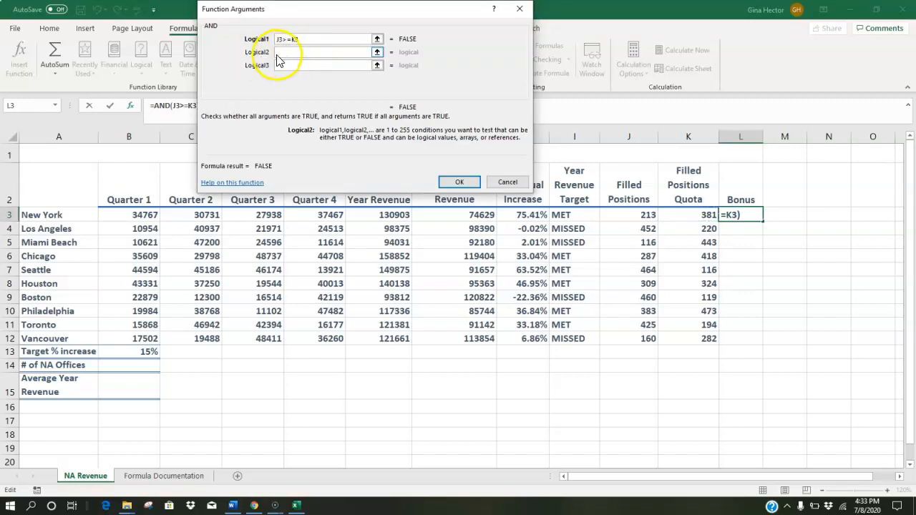
click(567, 215)
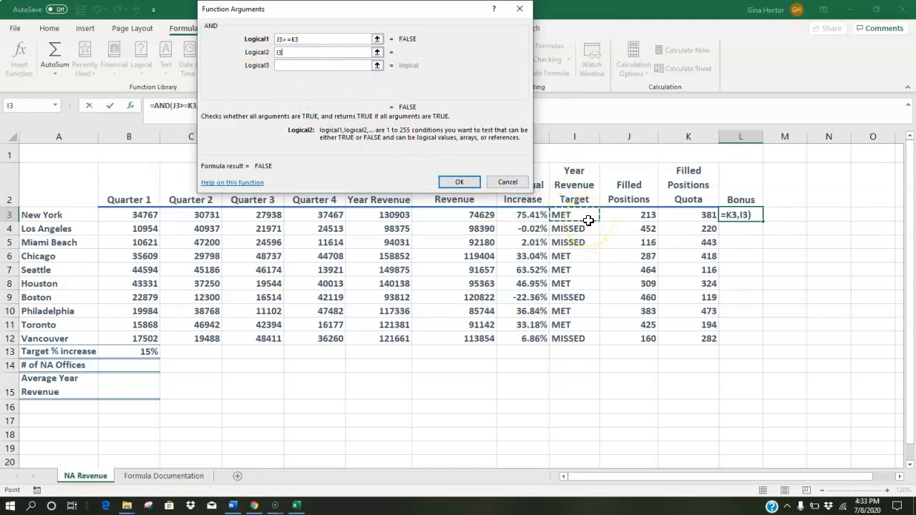
text(=)
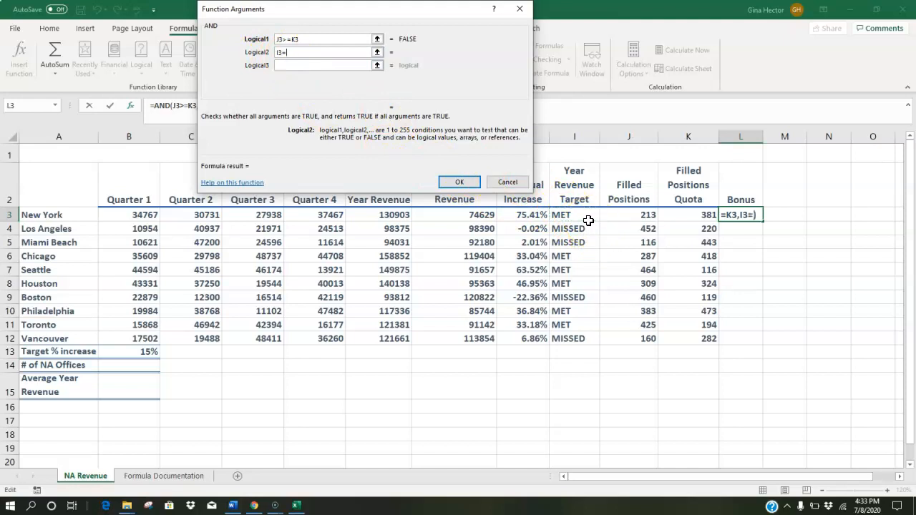
text(")
key(BackSpace)
text(I)
key(BackSpace)
text("MET")
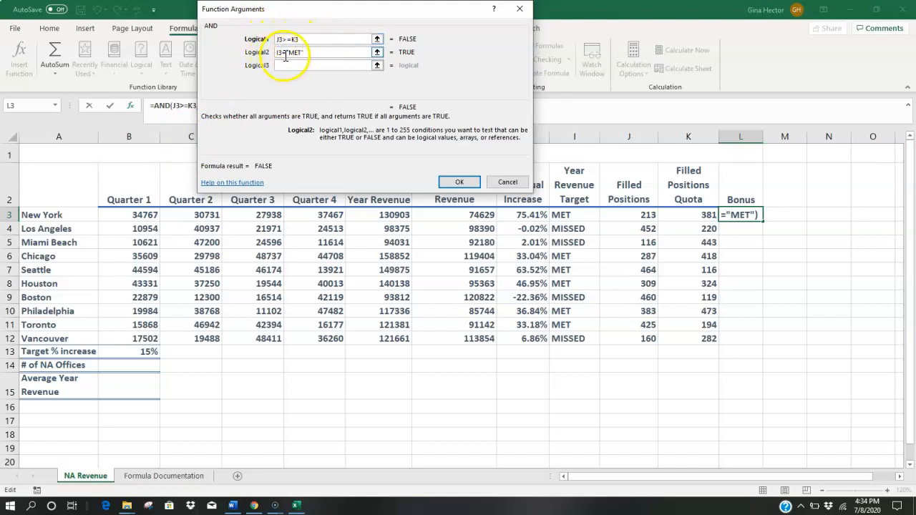
click(458, 182)
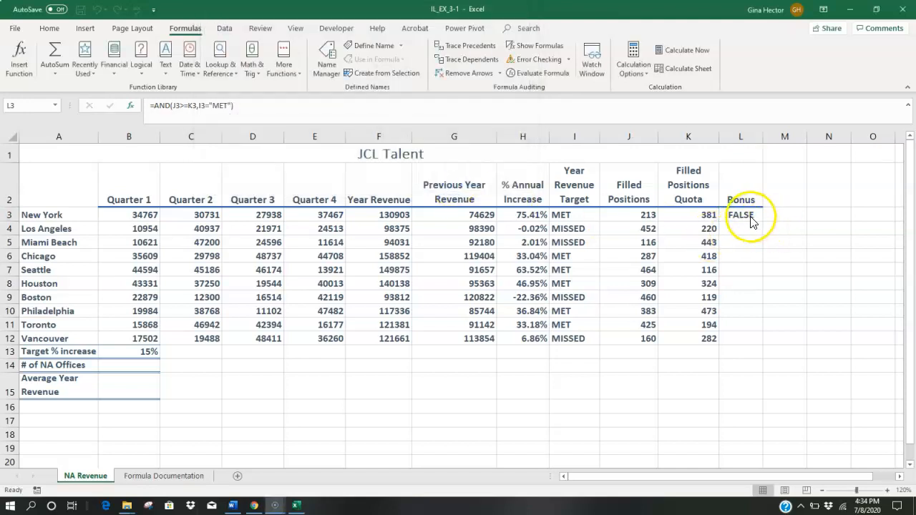
drag(763, 221, 758, 344)
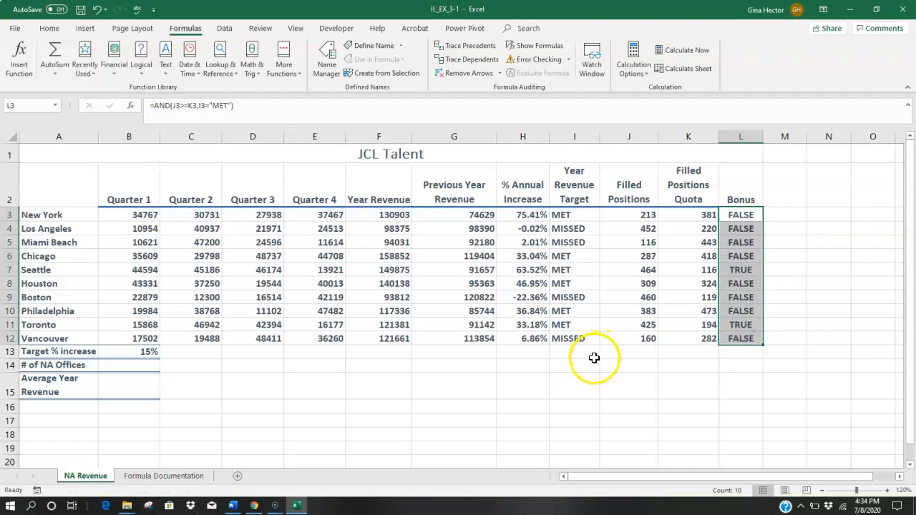
click(738, 270)
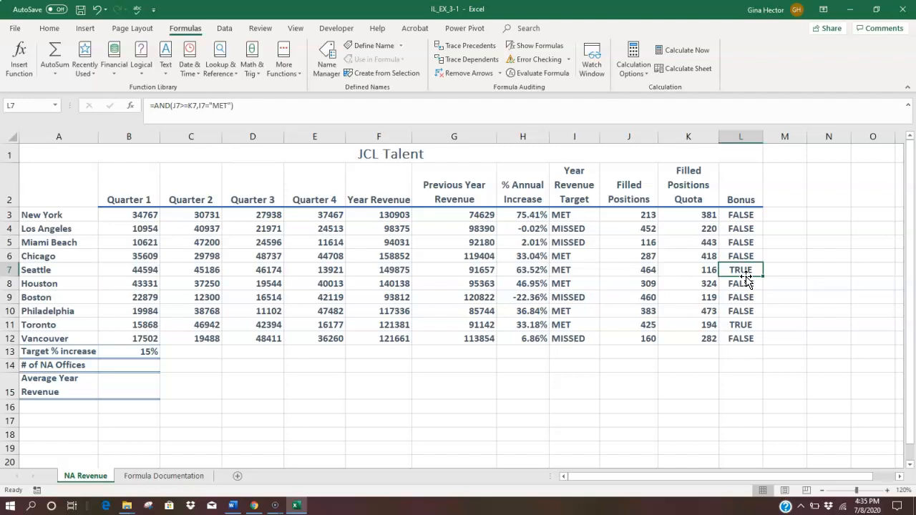
Calculate the Average Year Revenue in B15 with an AVERAGE function over F3:F12
click(133, 389)
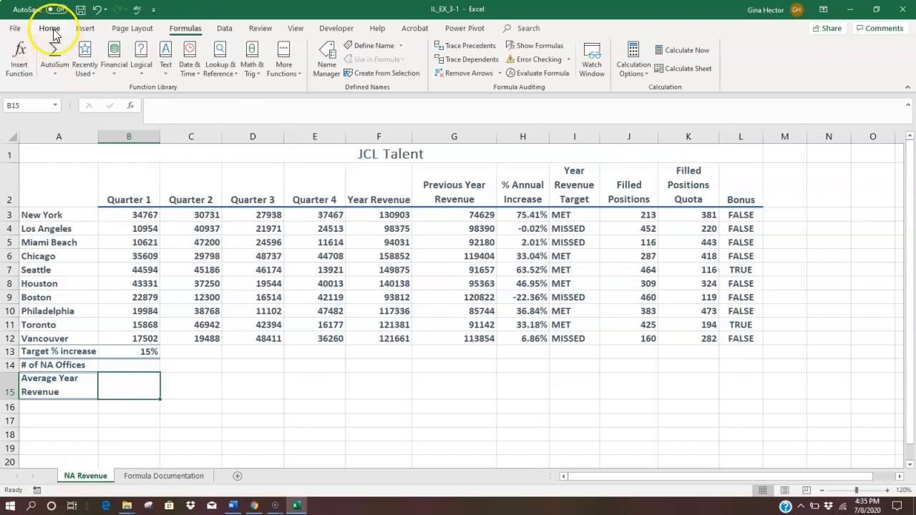
click(55, 75)
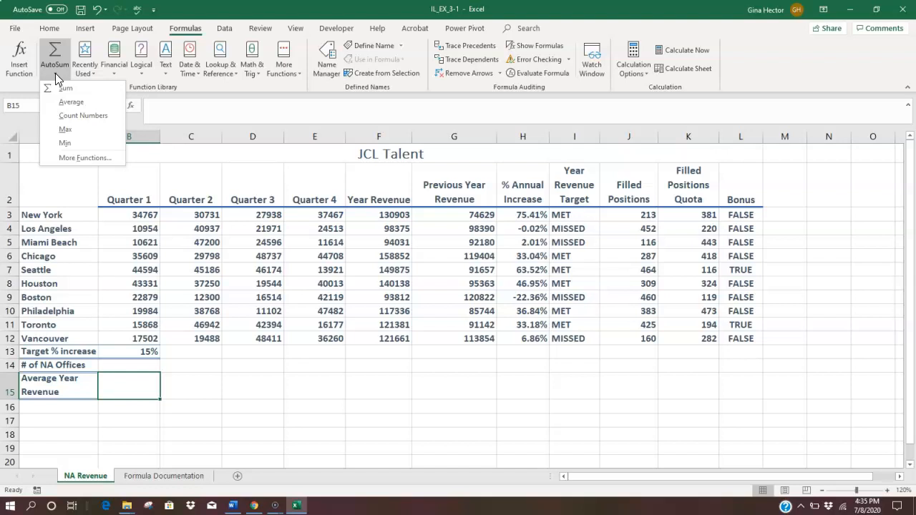
click(65, 102)
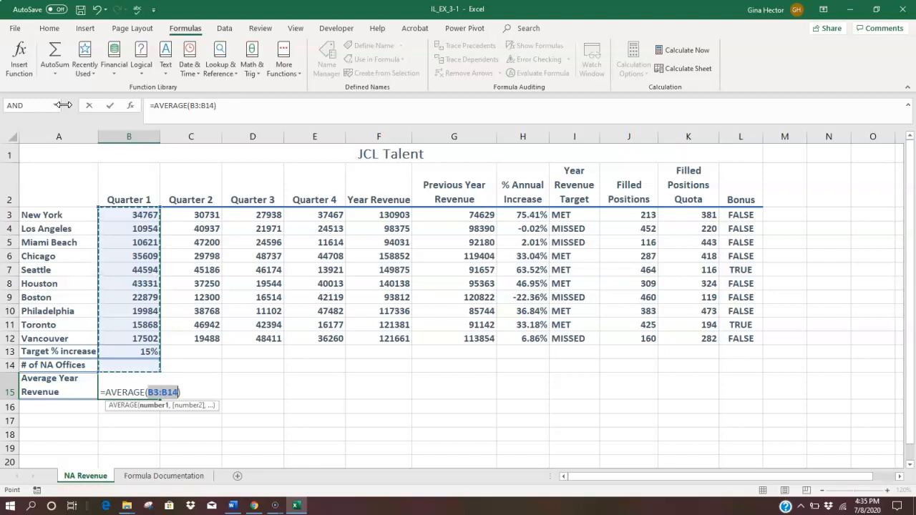
drag(391, 215, 375, 337)
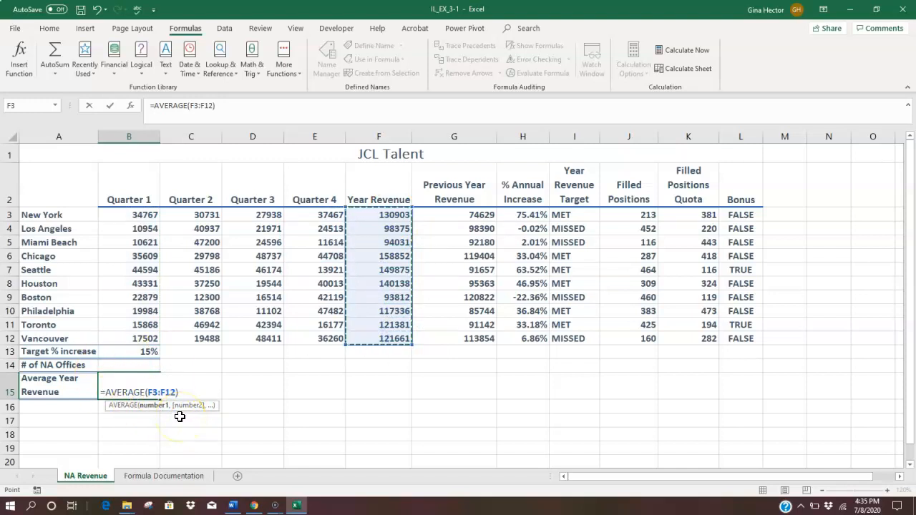
click(111, 107)
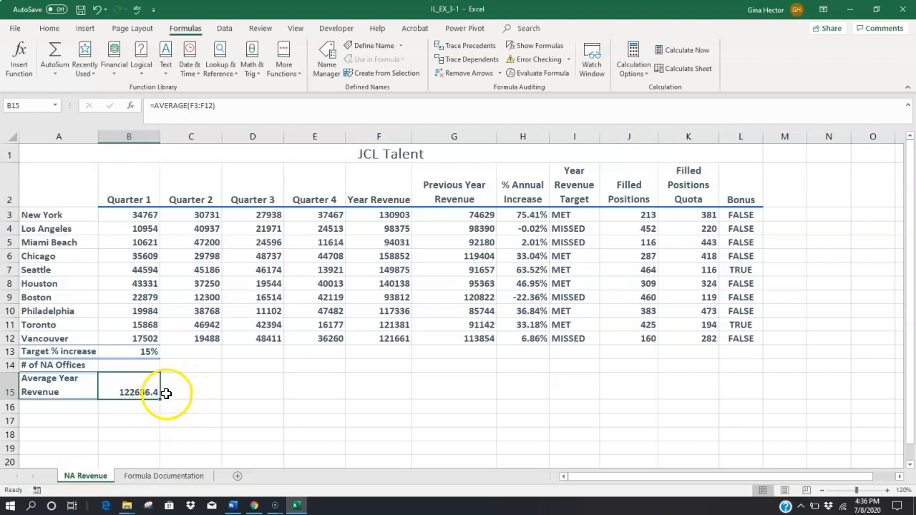
Nest the AVERAGE formula in B15 inside a ROUND function and move its Function Arguments dialog aside
click(47, 28)
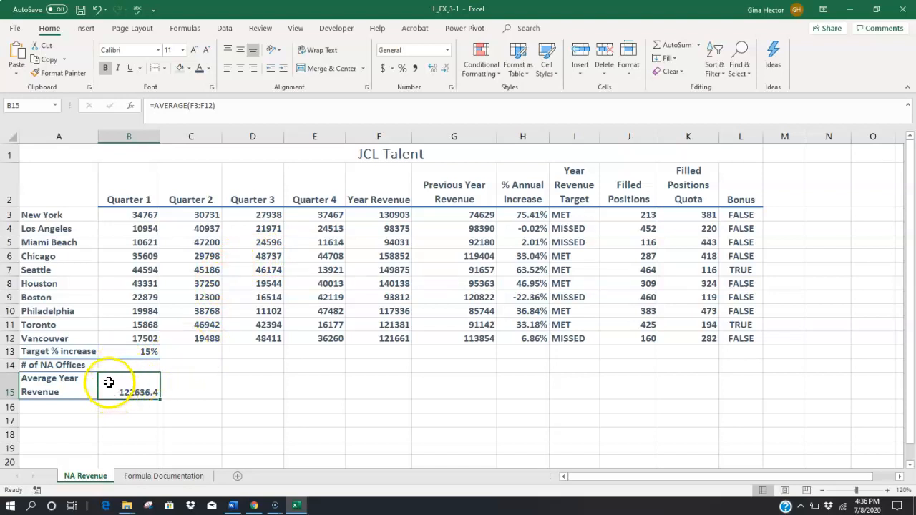
click(156, 106)
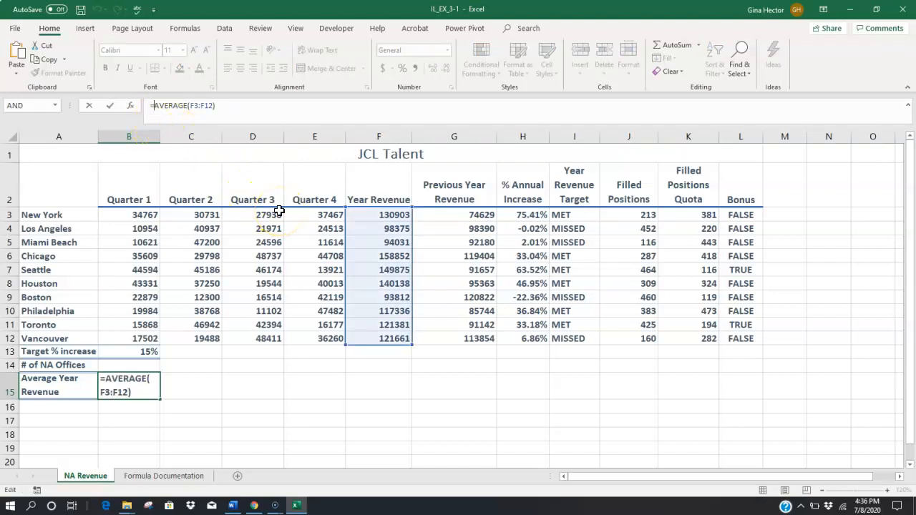
text(ROUN)
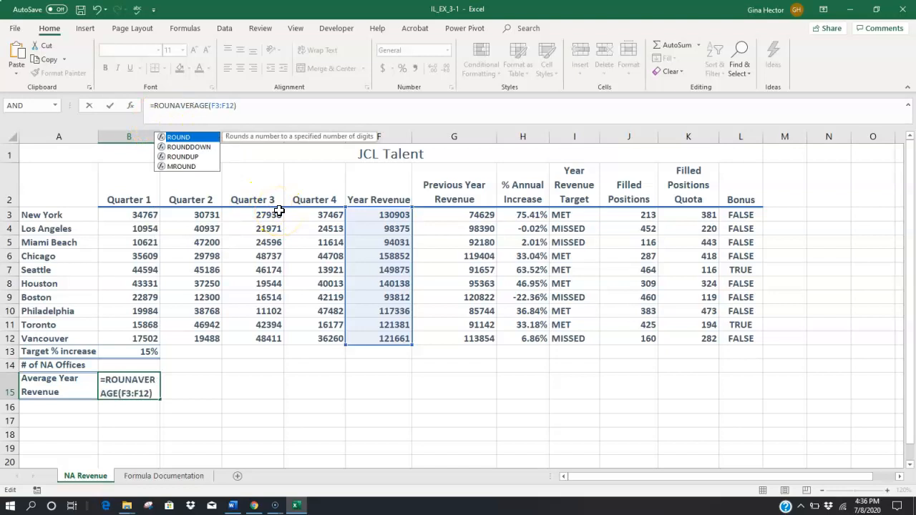
double_click(184, 139)
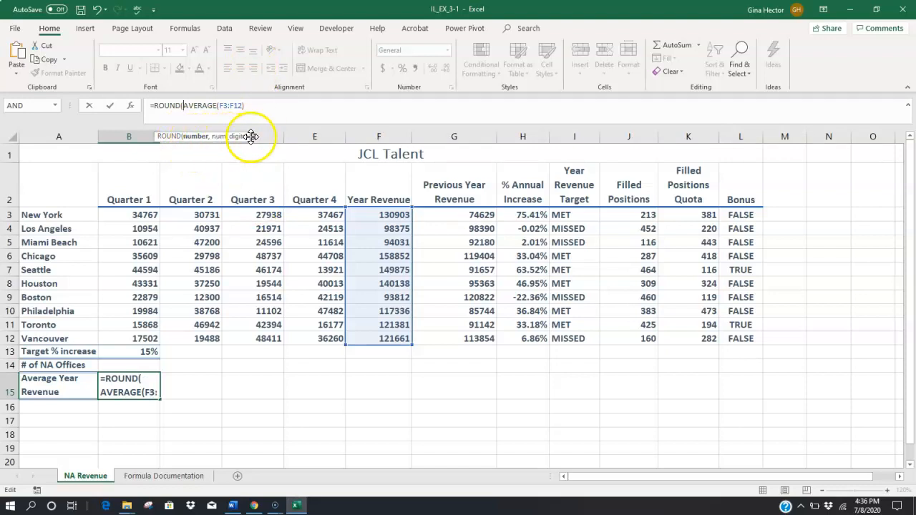
click(129, 105)
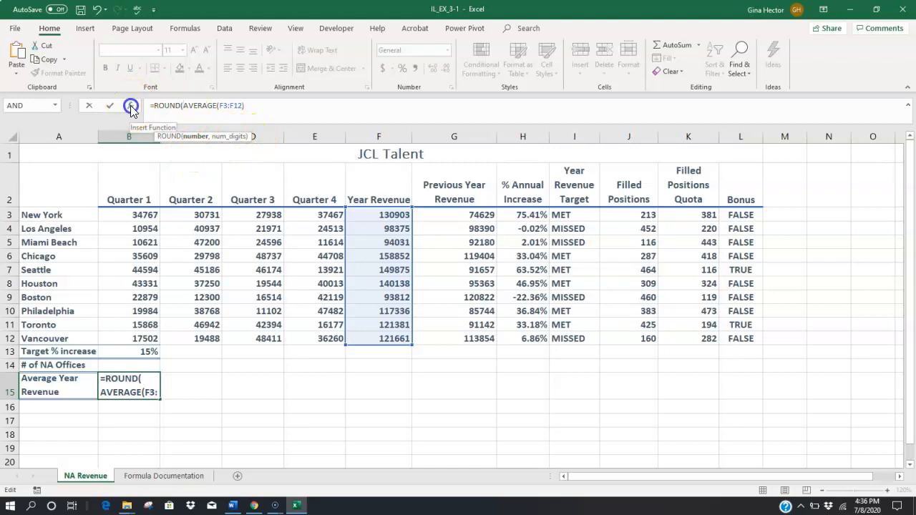
drag(365, 7, 499, 24)
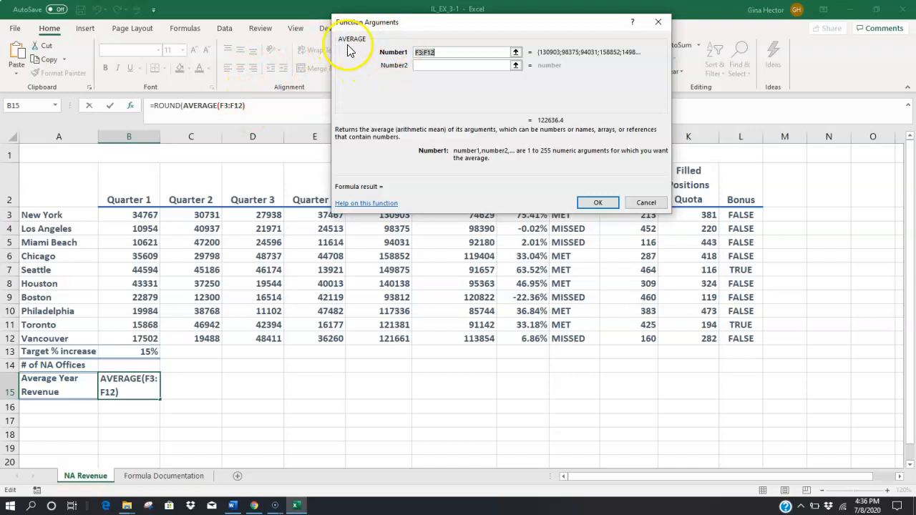
Show the ROUND function's arguments for B15 and set Num_digits to 0
click(168, 105)
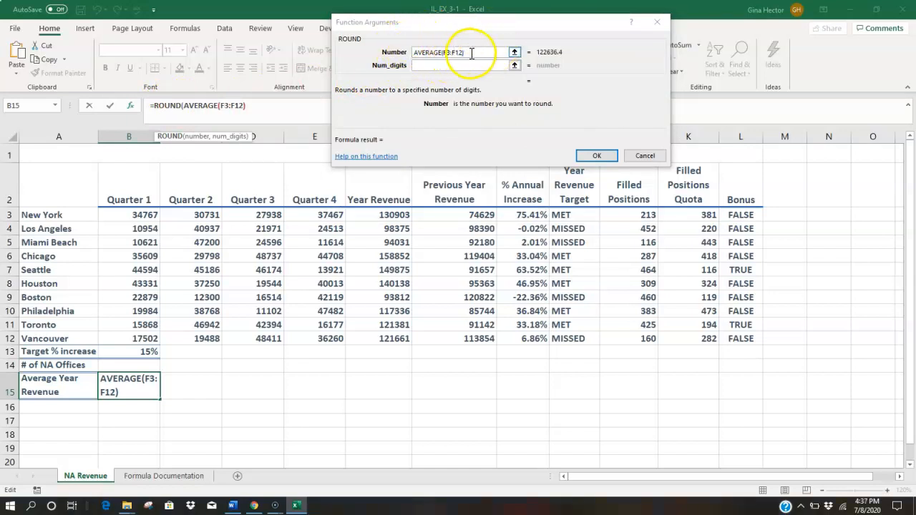
click(421, 68)
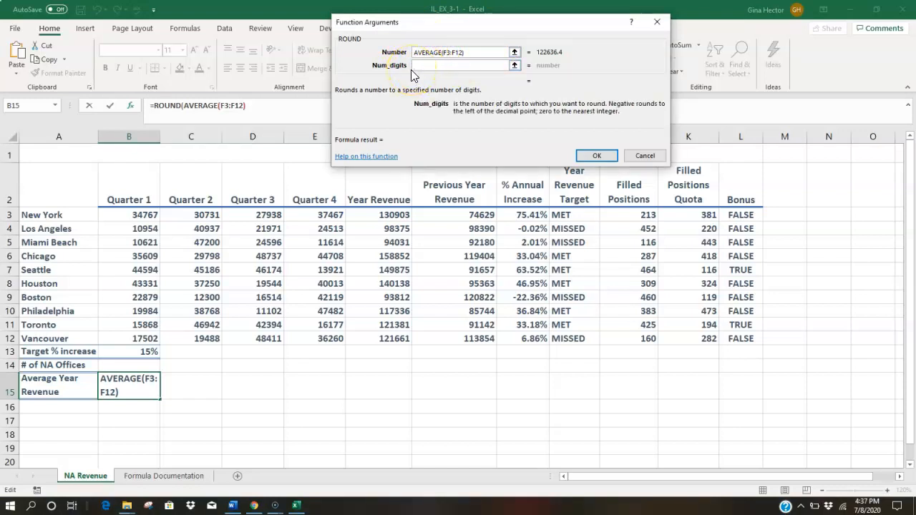
text(0)
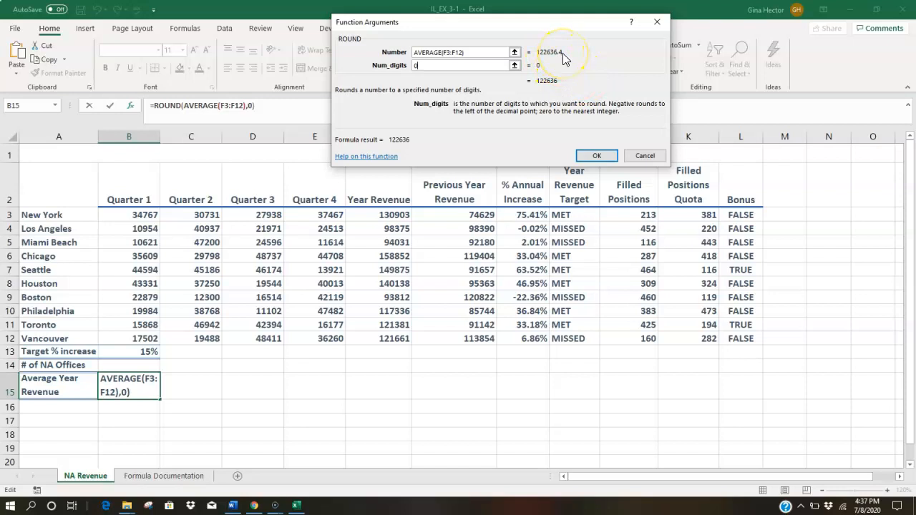
click(596, 157)
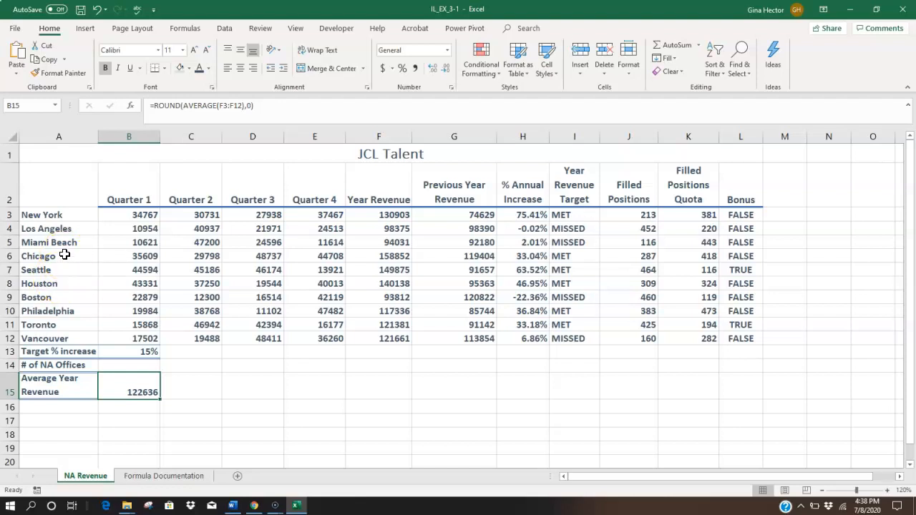
Count the NA offices in B14 with a COUNTA function over A3:A12
click(136, 365)
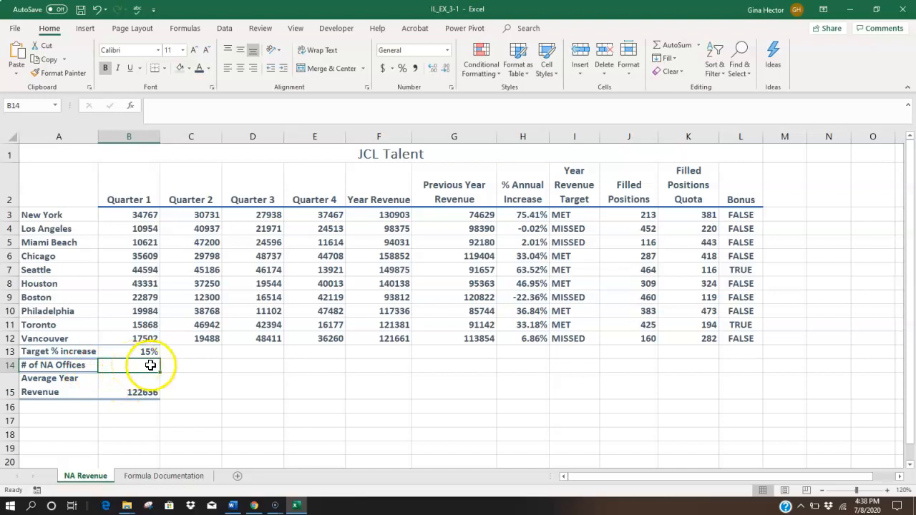
click(185, 28)
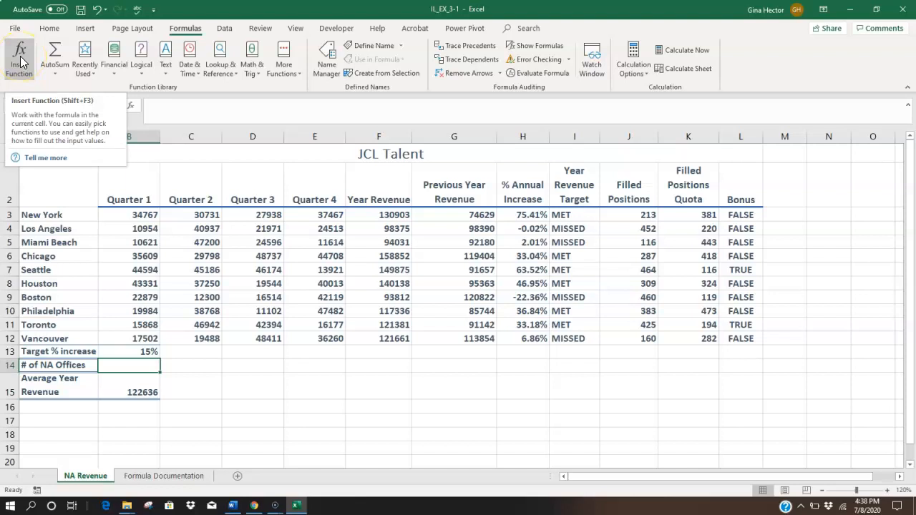
text(=COUN)
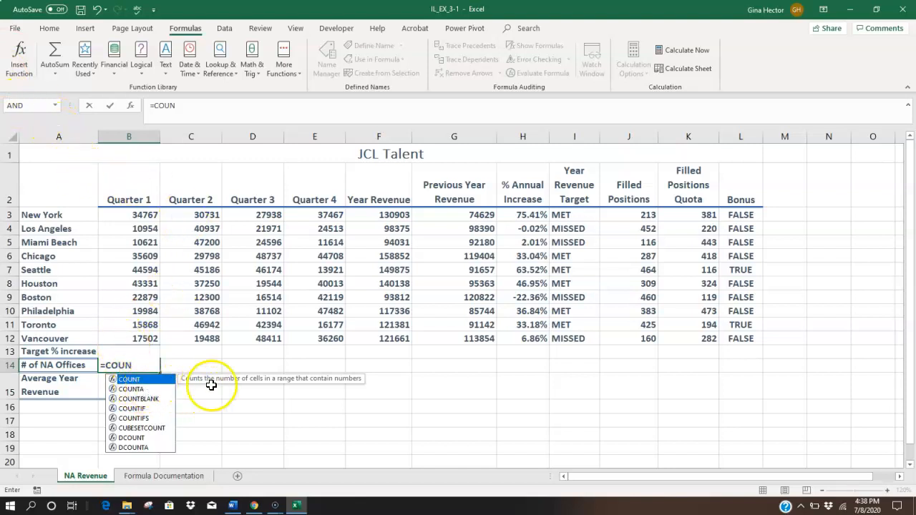
click(132, 391)
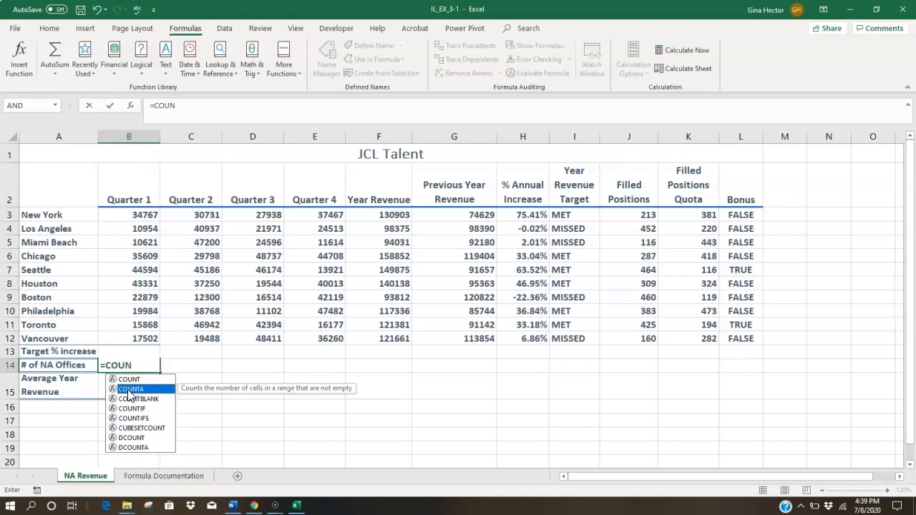
double_click(128, 391)
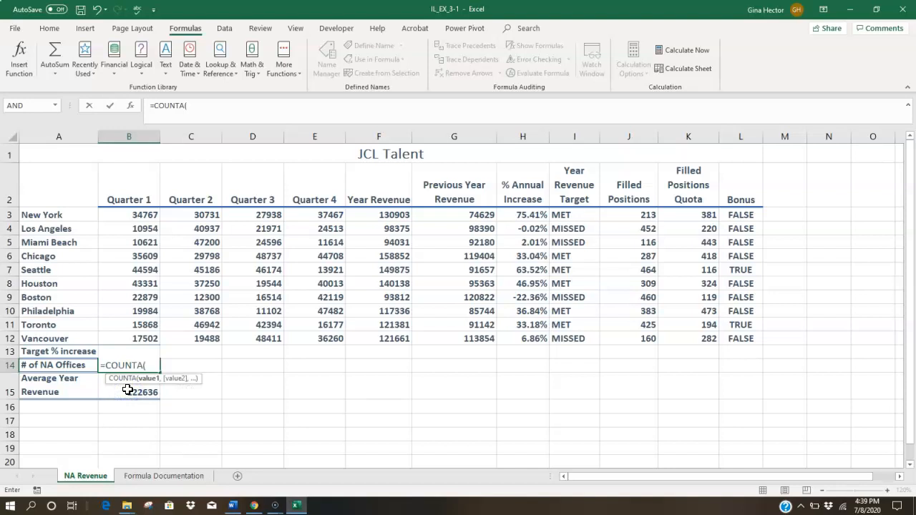
click(132, 106)
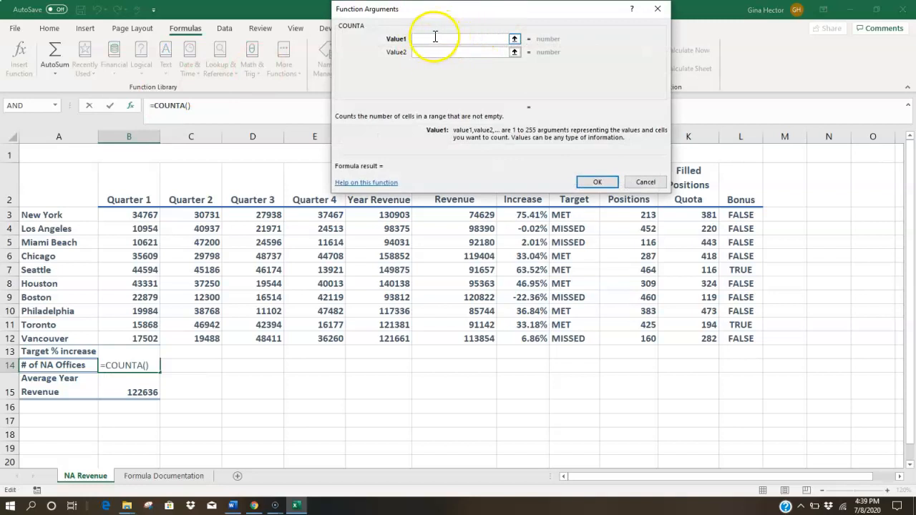
click(62, 219)
drag(63, 219, 62, 339)
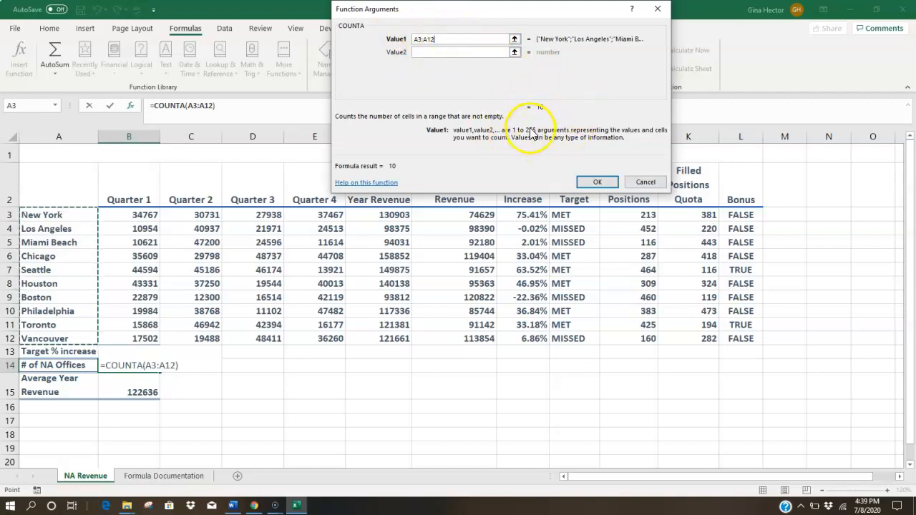
click(601, 183)
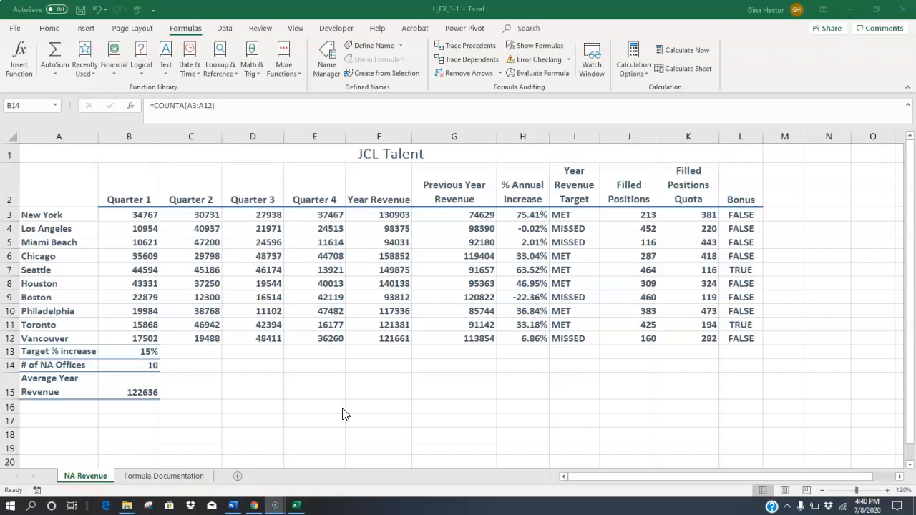
Bring up the Custom number format settings for the % Annual Increase values in H3:H12
click(527, 215)
drag(526, 215, 520, 340)
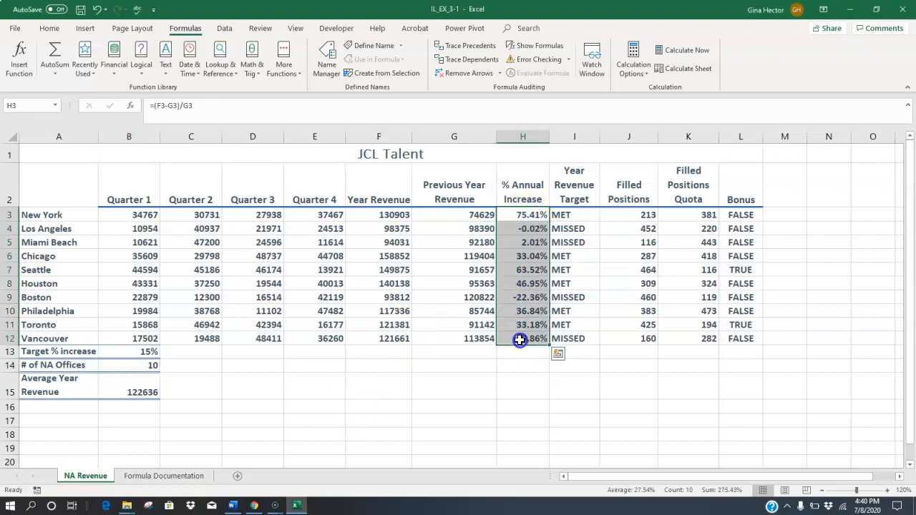
click(46, 33)
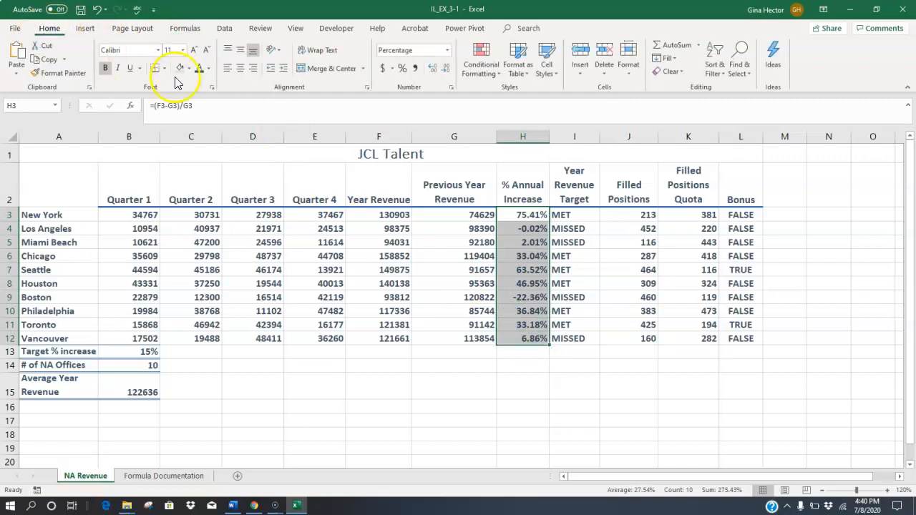
click(451, 87)
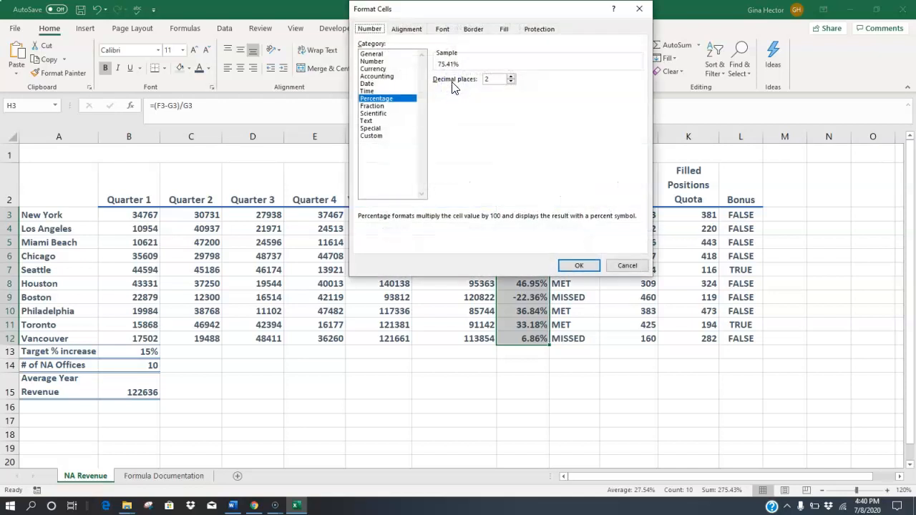
drag(456, 7, 510, 26)
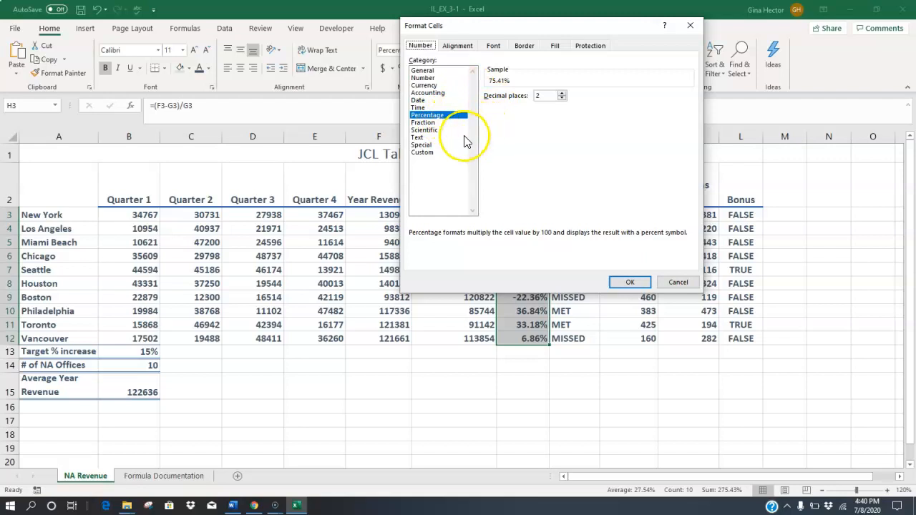
click(425, 154)
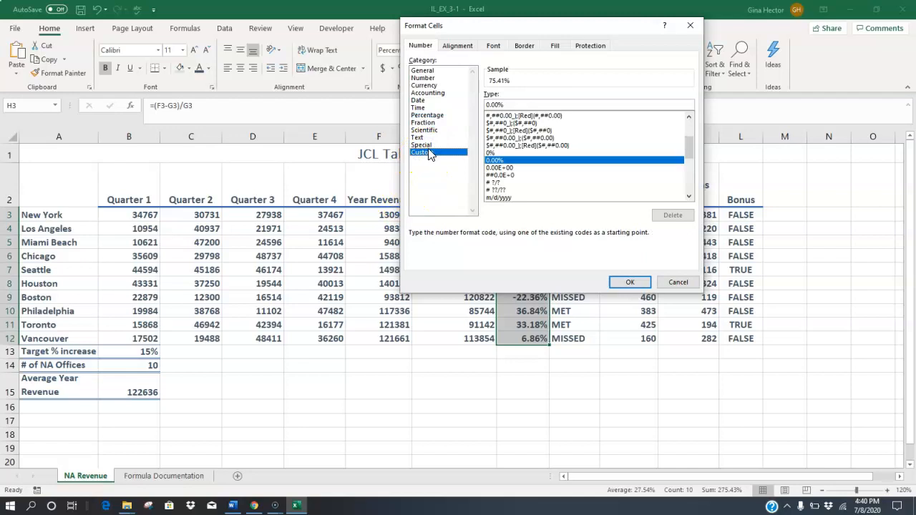
Apply the custom number format 0.00%;[Red](0.00%) to H3:H12
click(514, 105)
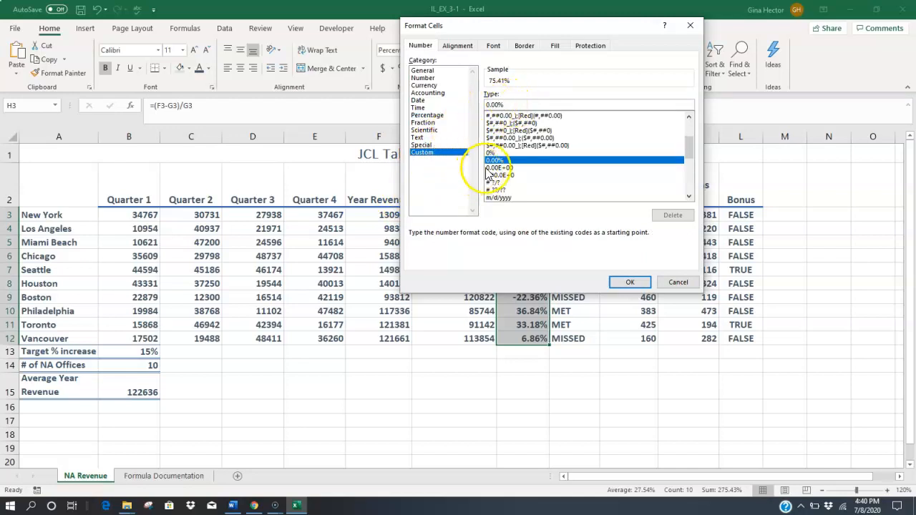
click(489, 105)
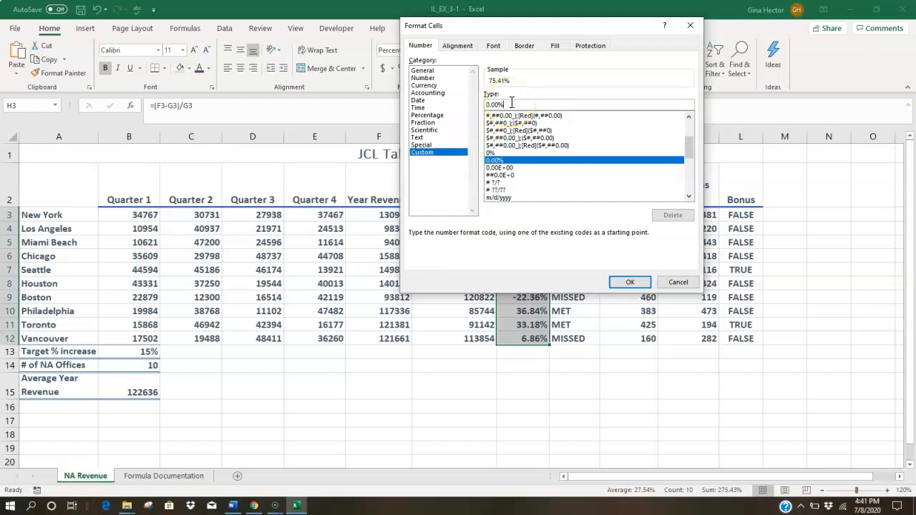
text(;)
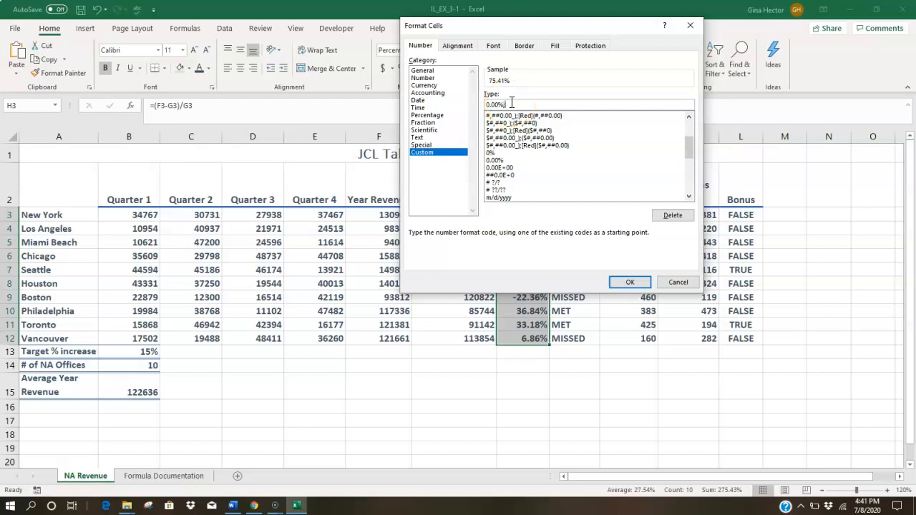
text([RED](0.00%)
click(515, 105)
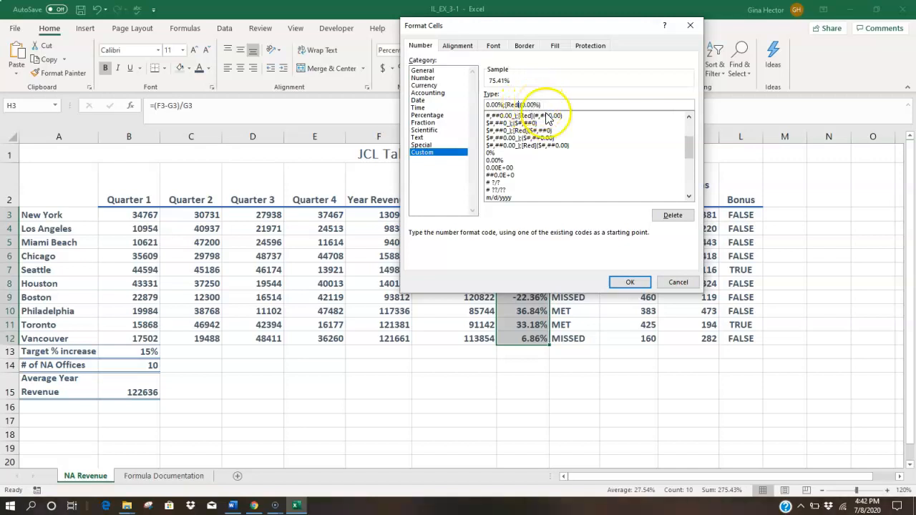
click(630, 284)
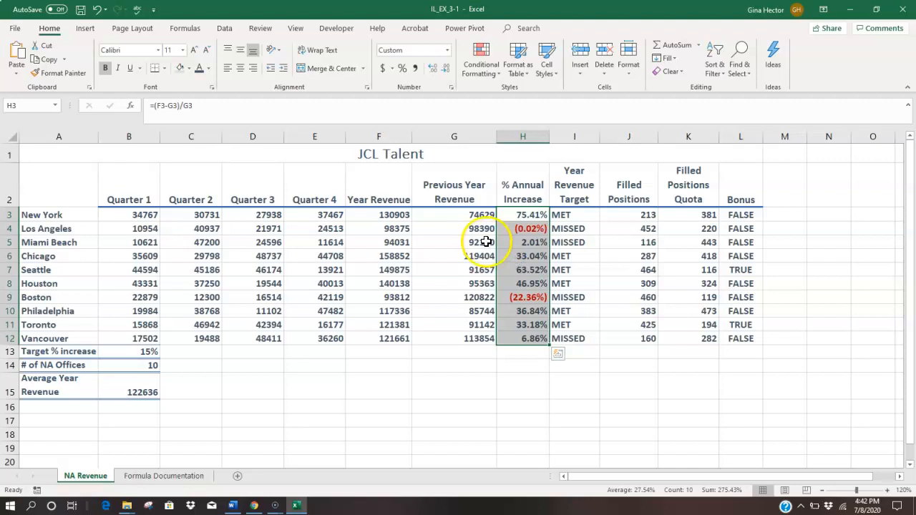
Format the revenue values in B3:G12 as Accounting with a dollar sign and no decimal places
drag(136, 214, 471, 334)
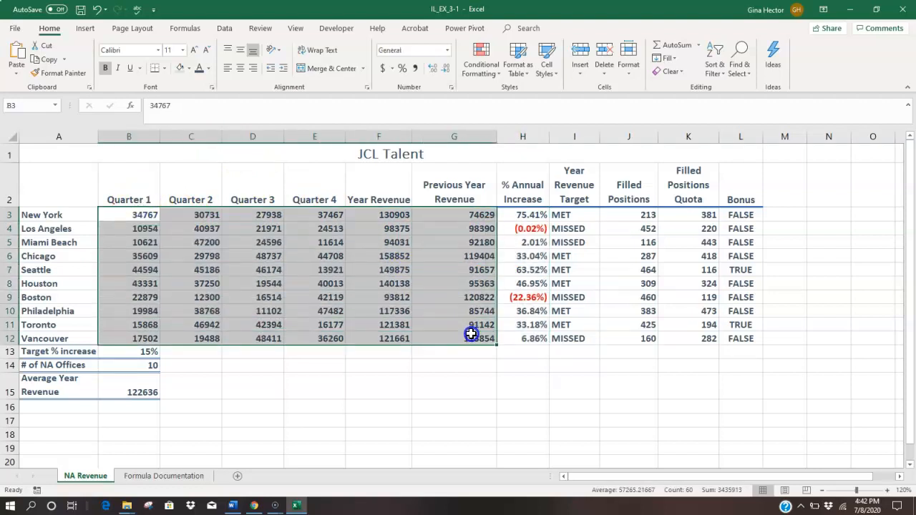
click(383, 69)
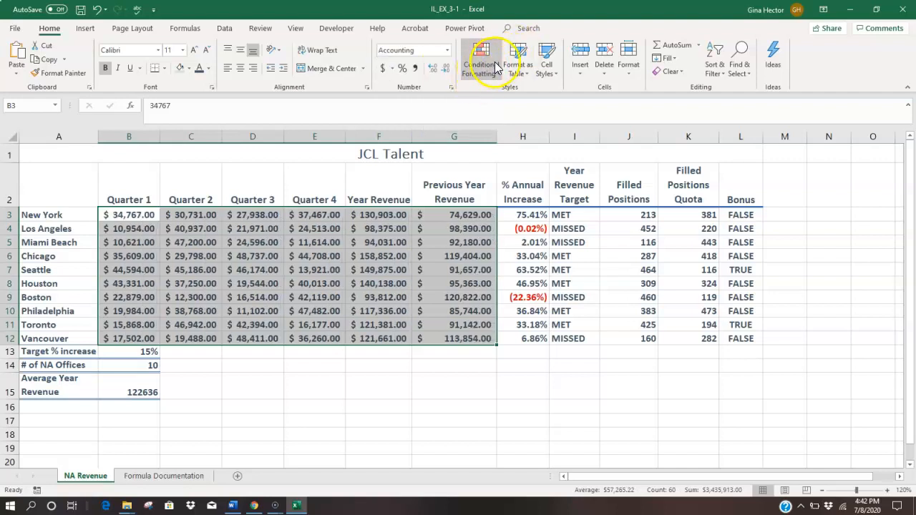
click(445, 71)
click(446, 71)
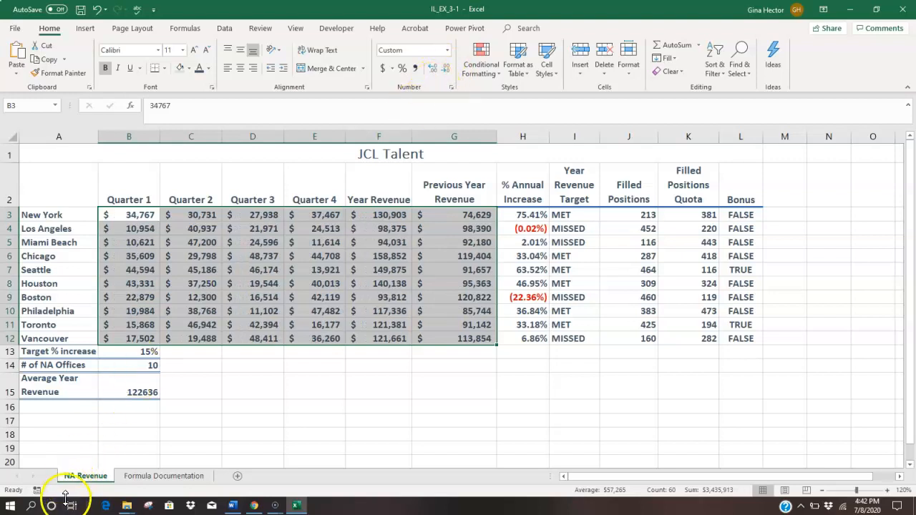
click(27, 492)
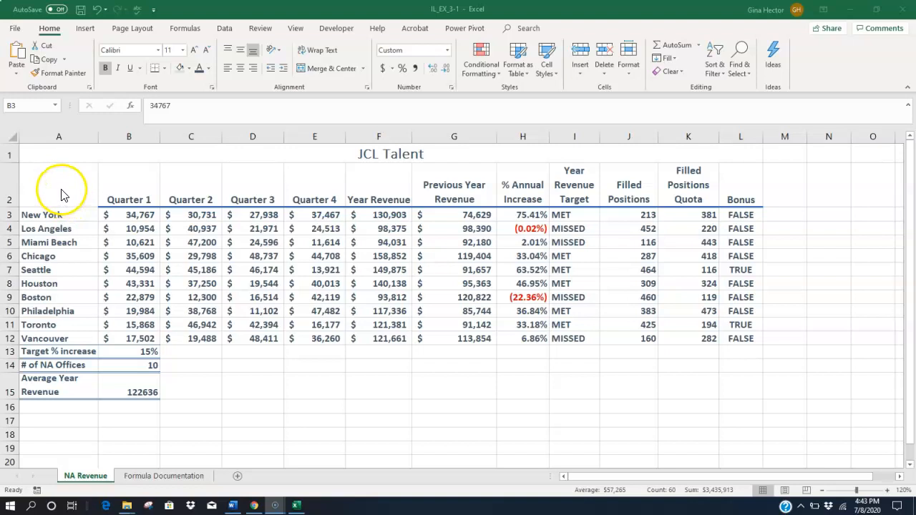
Insert the current date in A2 with the TODAY function
click(61, 190)
click(60, 187)
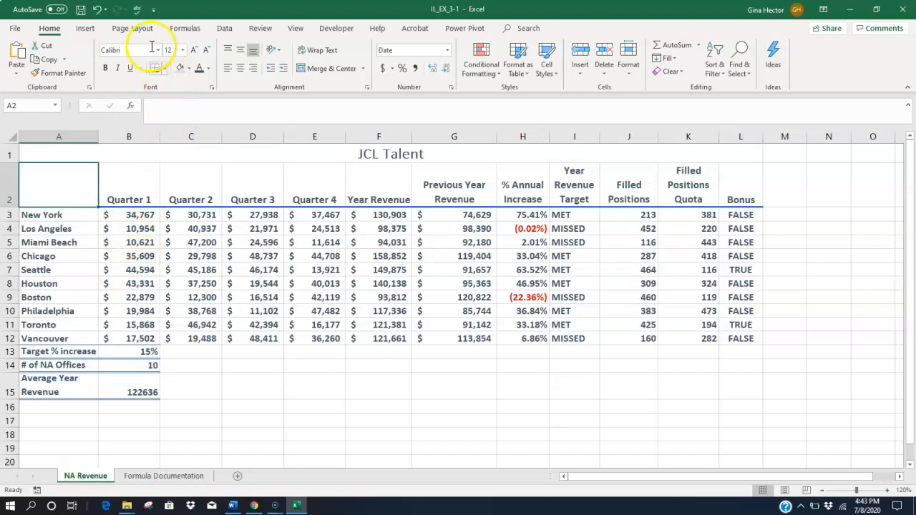
click(180, 28)
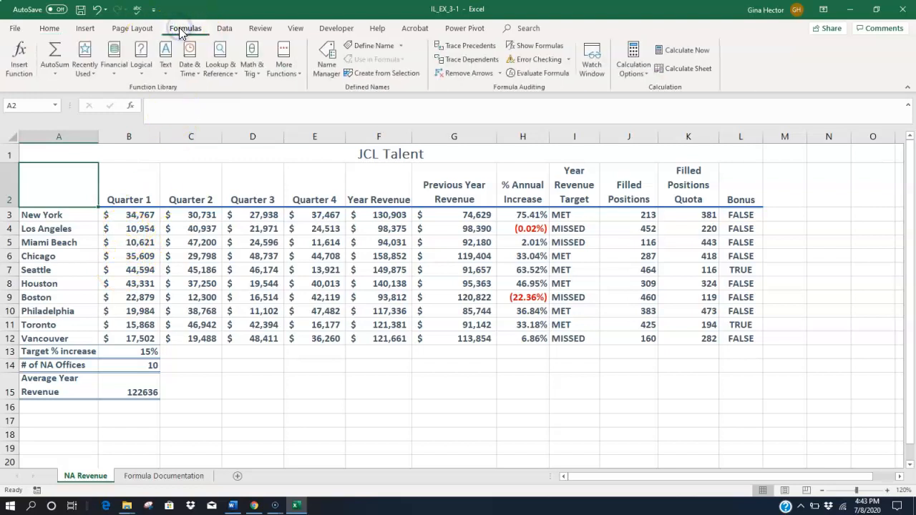
click(193, 69)
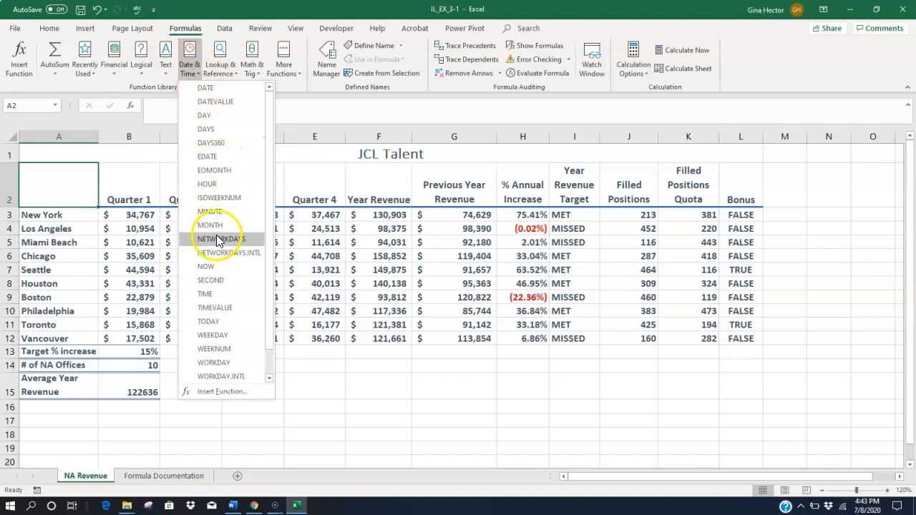
scroll(221, 215, down, 2)
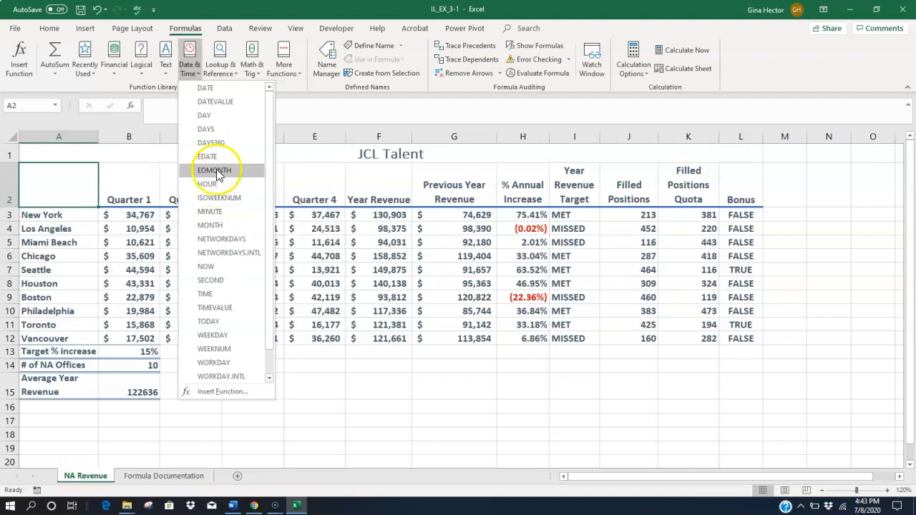
scroll(226, 129, up, 1)
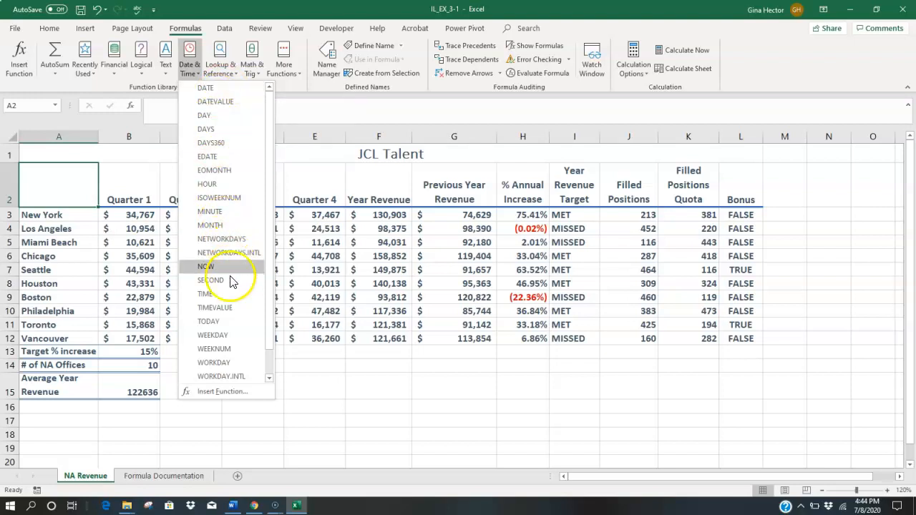
click(219, 322)
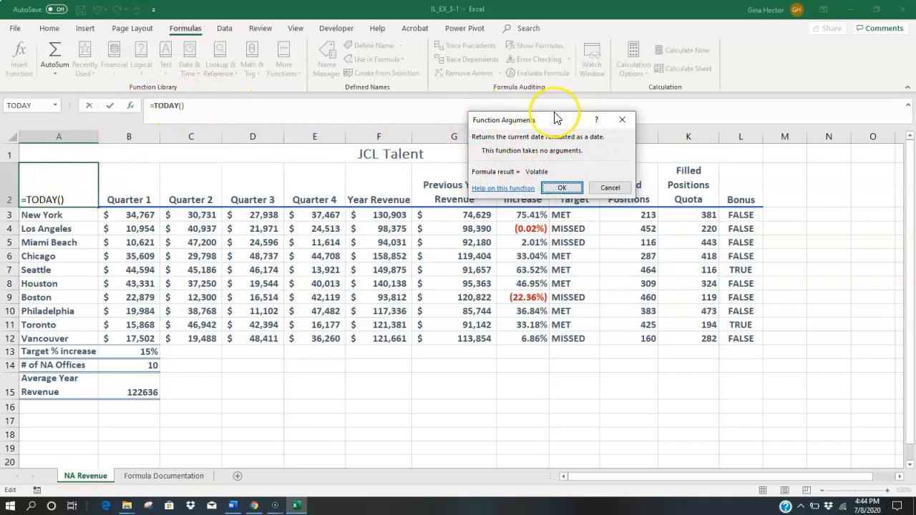
drag(540, 124, 252, 100)
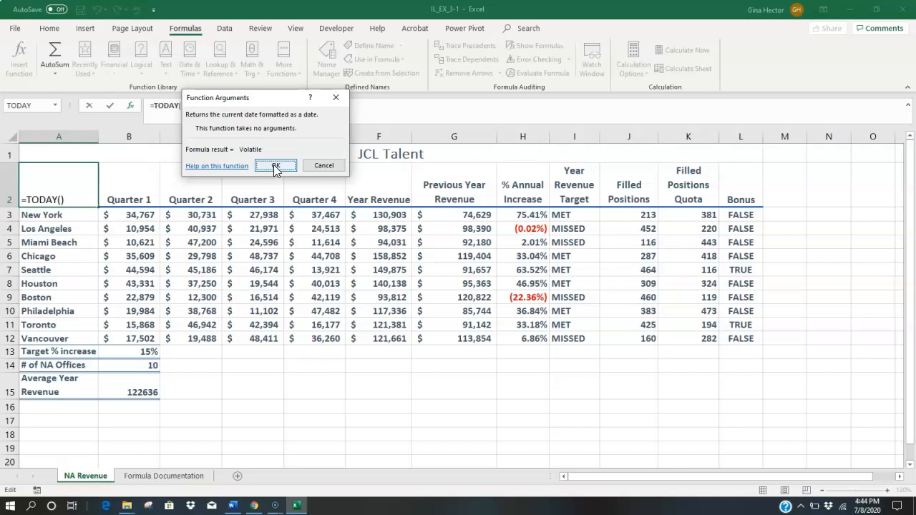
click(275, 168)
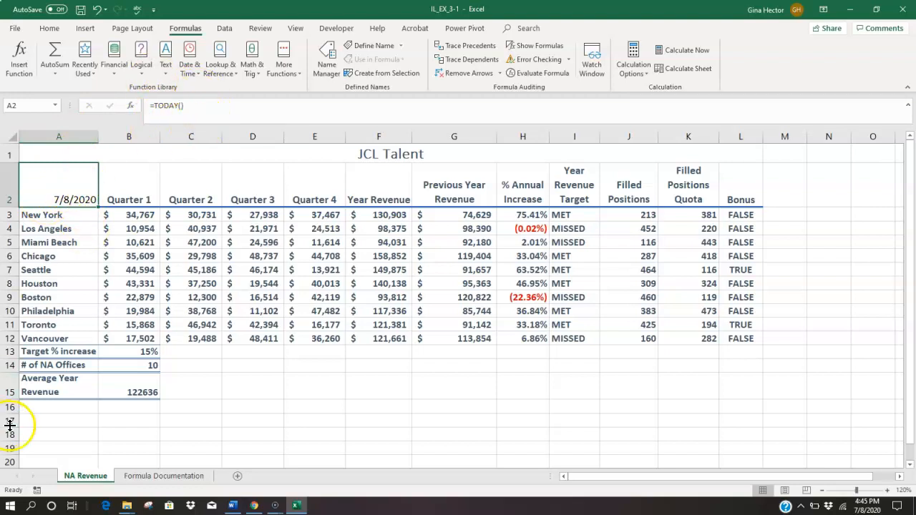
Clear the TODAY formula from A2
click(22, 491)
click(83, 193)
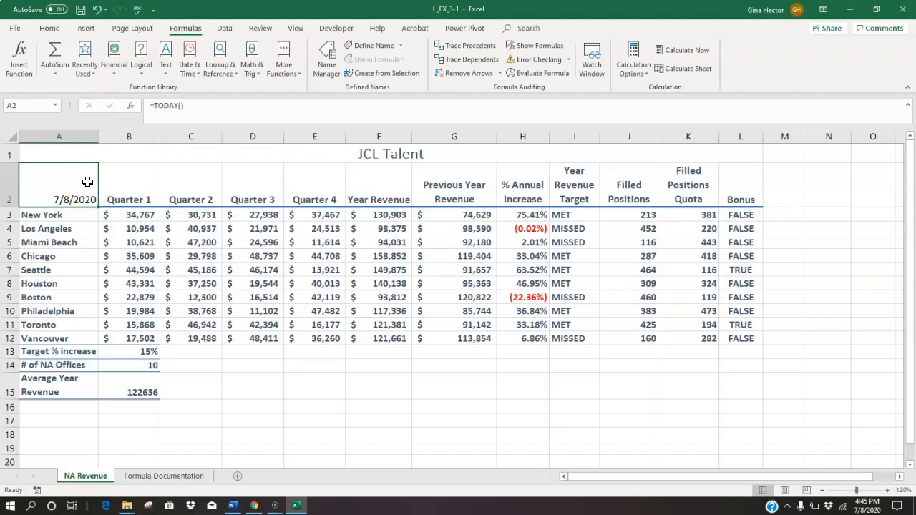
key(Delete)
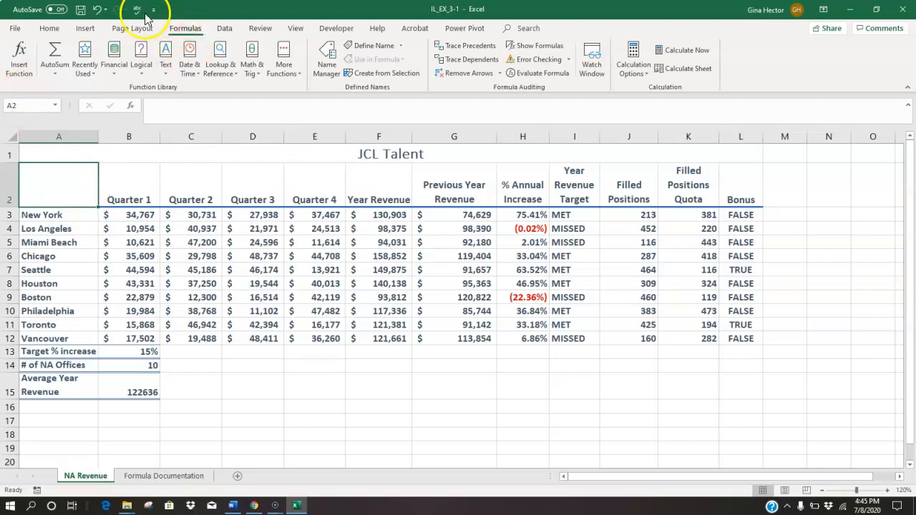
Enter a fixed date in A2 with the DATE function, using year 2021, month 2 and day 24
click(51, 28)
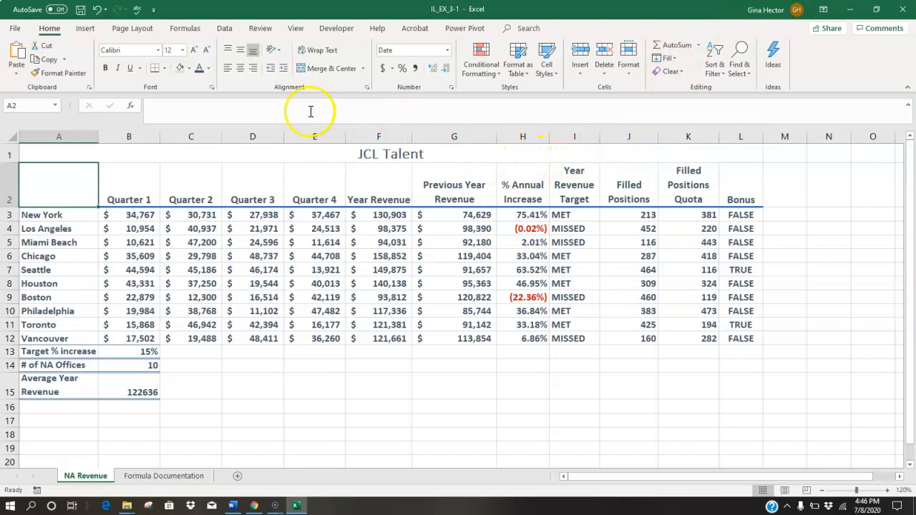
click(185, 30)
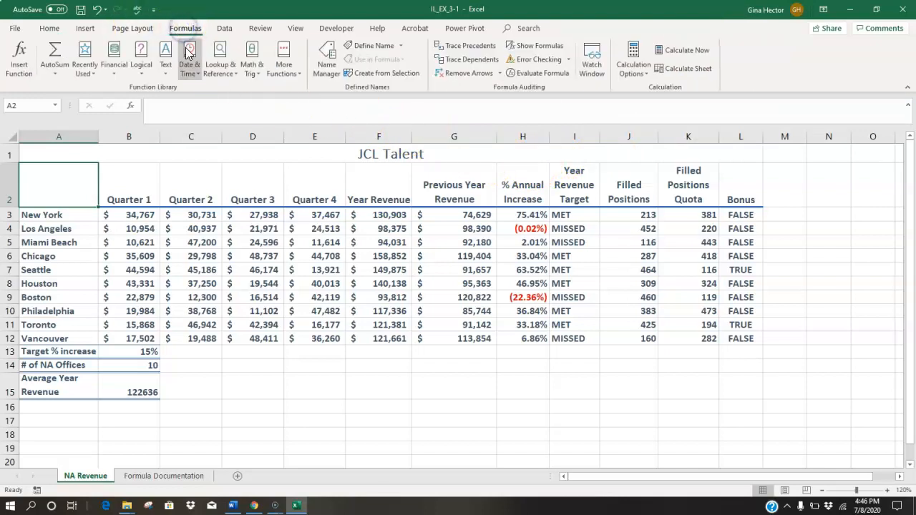
click(191, 69)
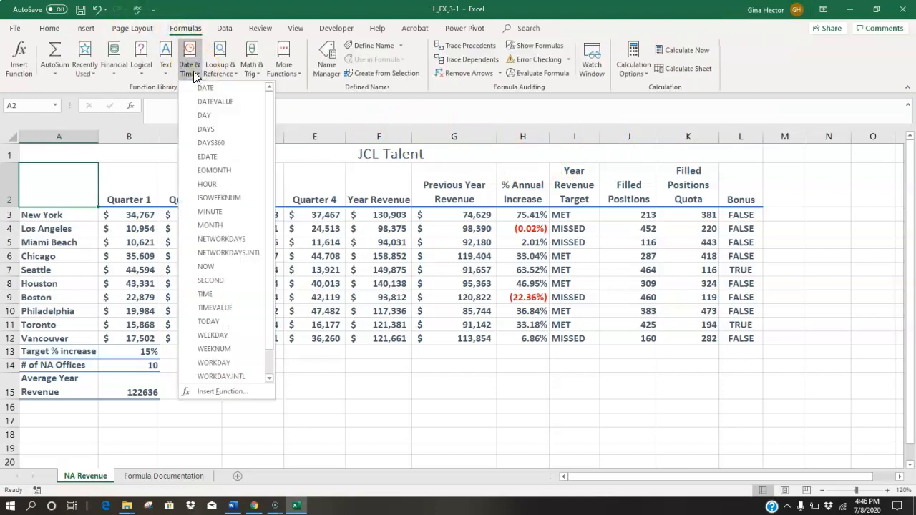
click(212, 91)
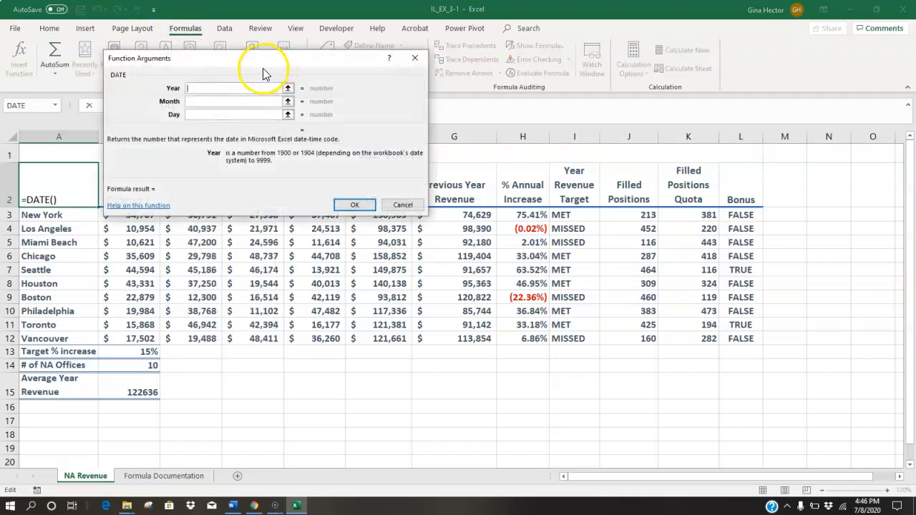
text(2021)
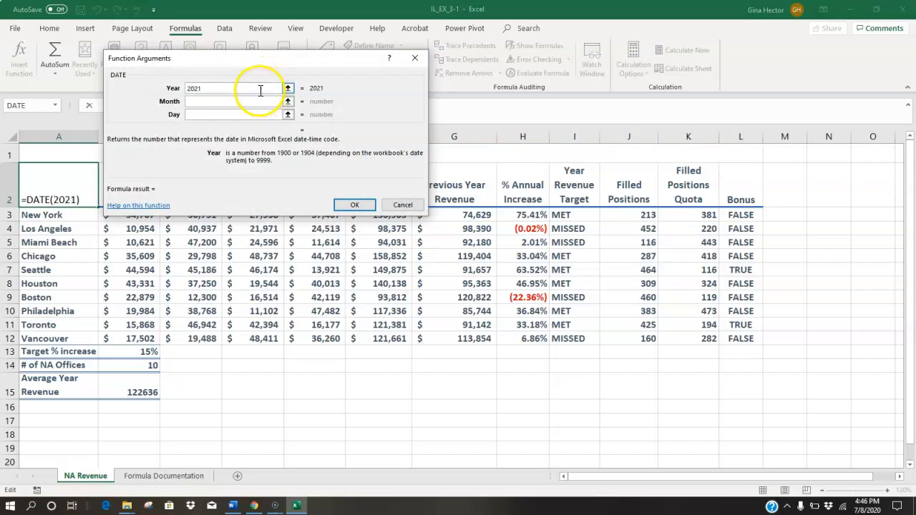
click(235, 101)
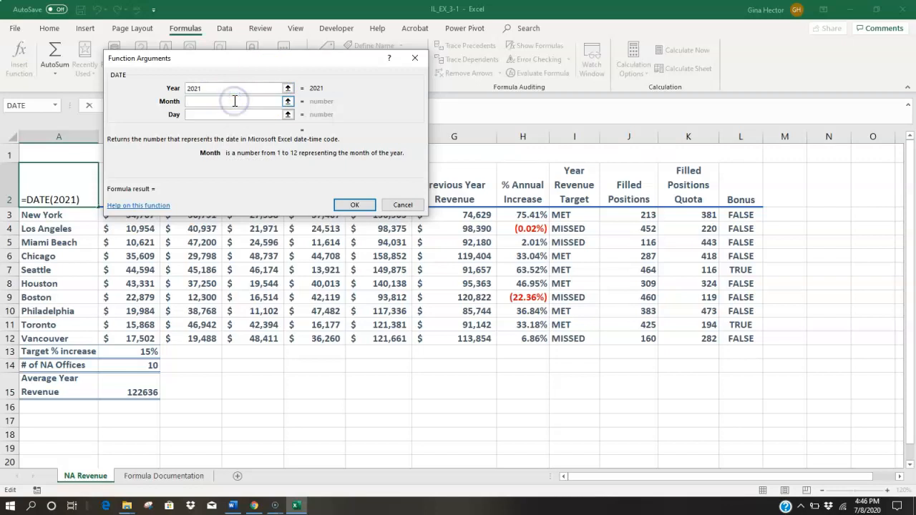
text(2)
click(226, 115)
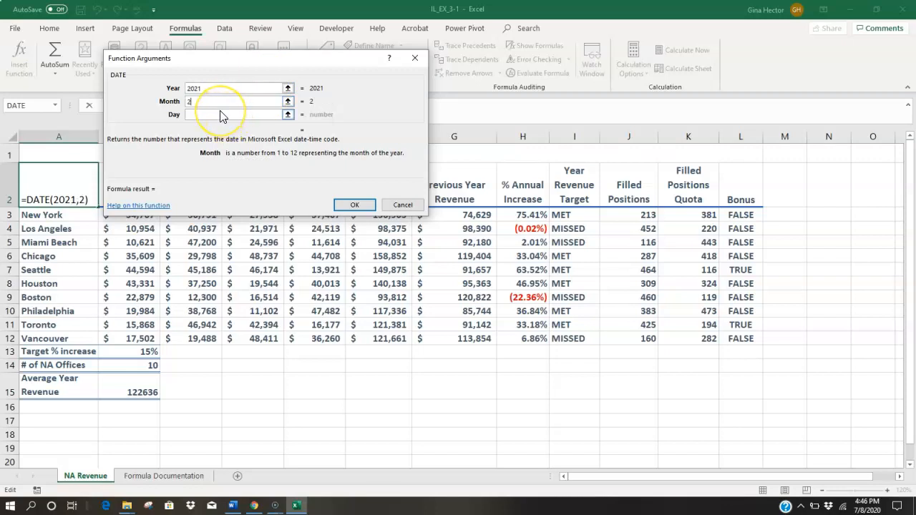
click(220, 115)
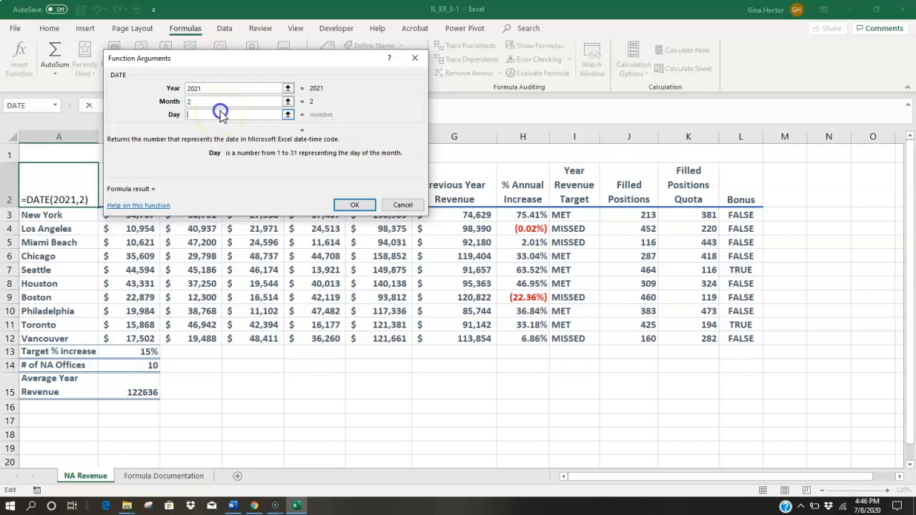
text(24)
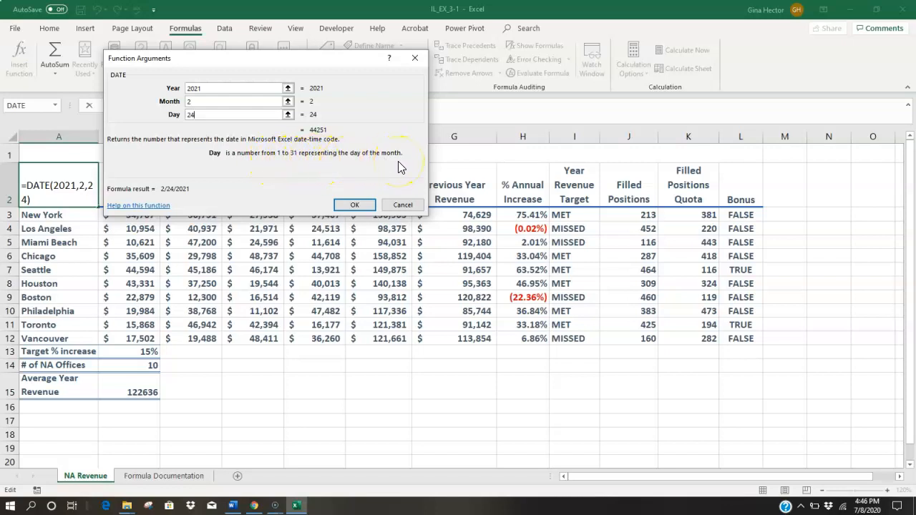
click(358, 205)
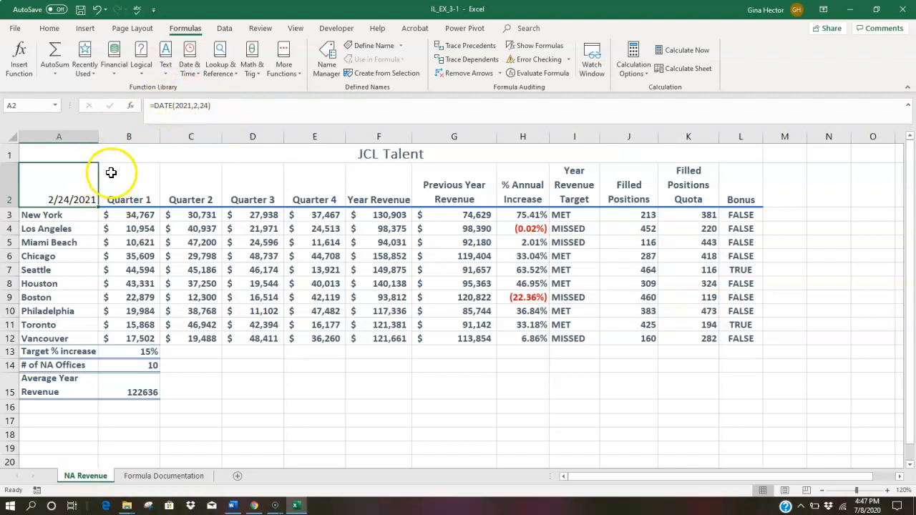
Apply the 20% - Accent1 cell style to the date in A2
click(48, 29)
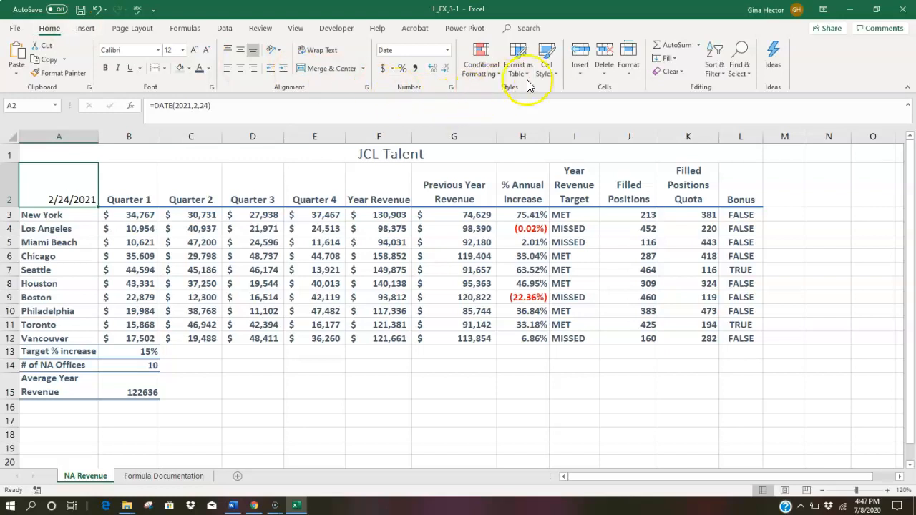
click(547, 69)
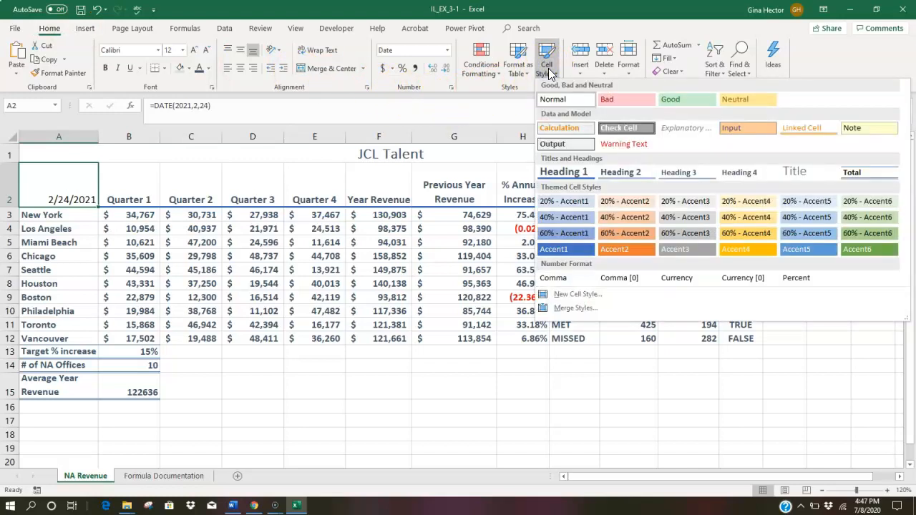
click(562, 204)
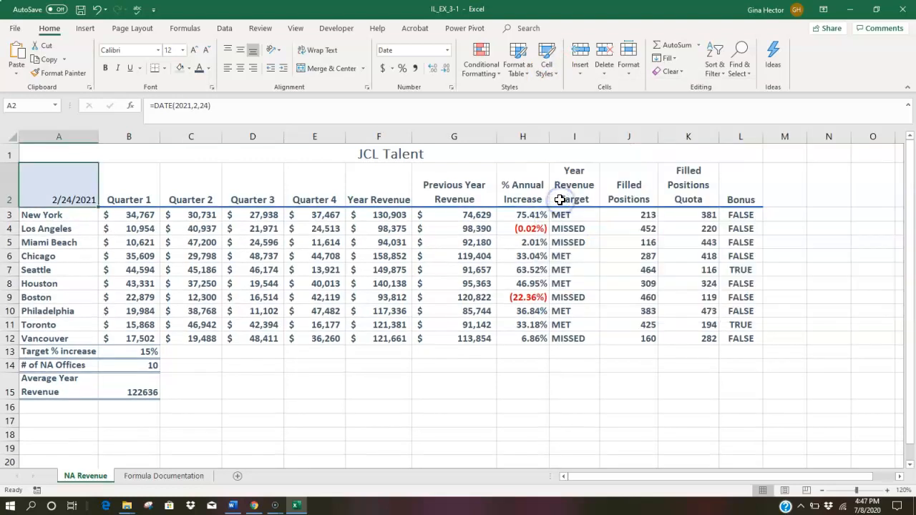
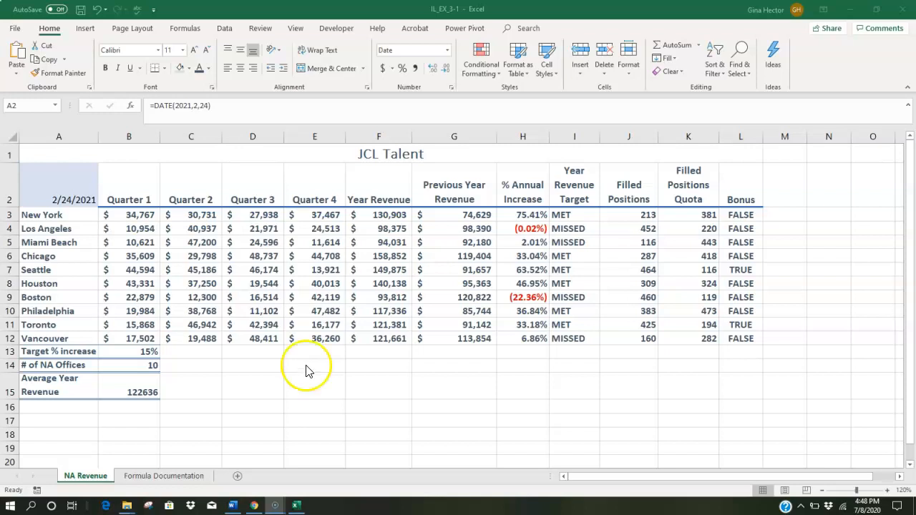
Insert a new blank equation on the Formula Documentation sheet
click(165, 478)
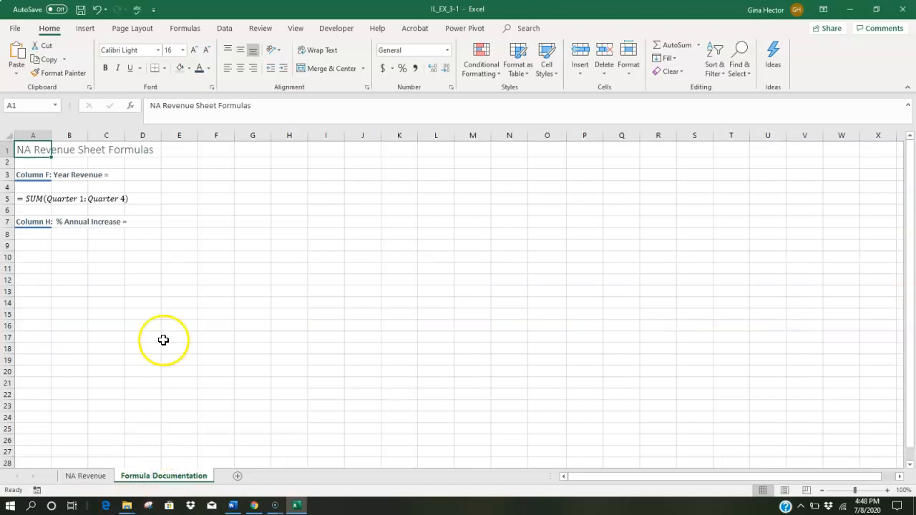
click(98, 31)
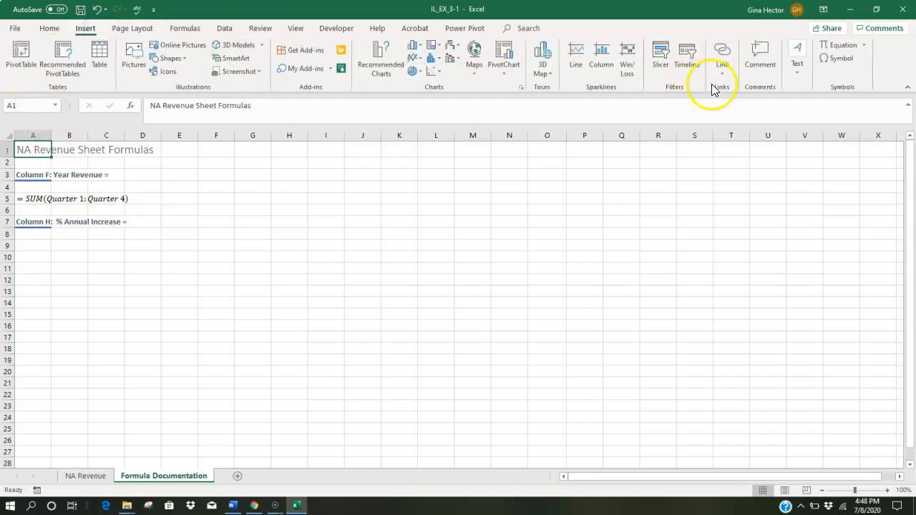
click(865, 46)
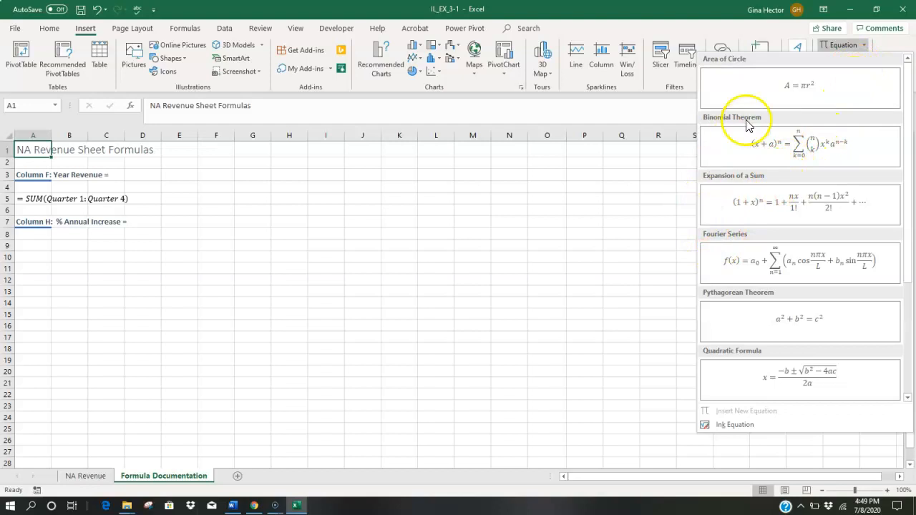
click(21, 493)
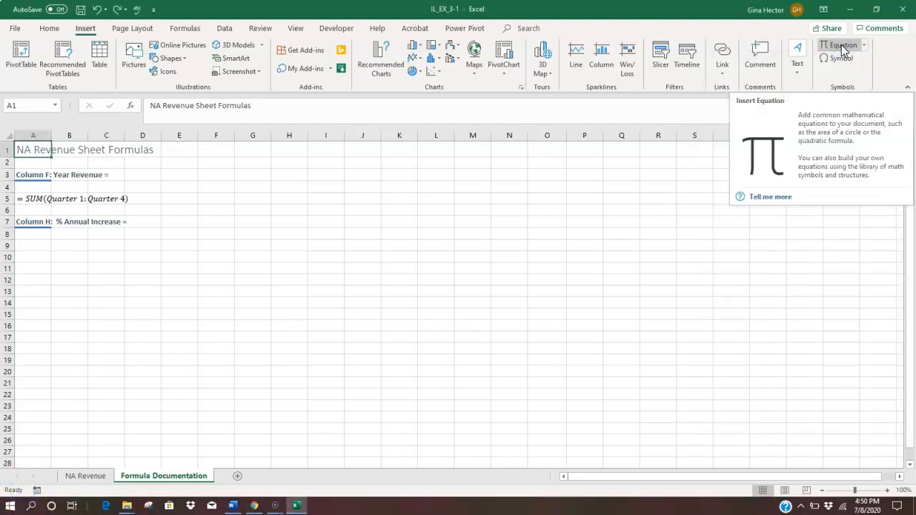
click(864, 44)
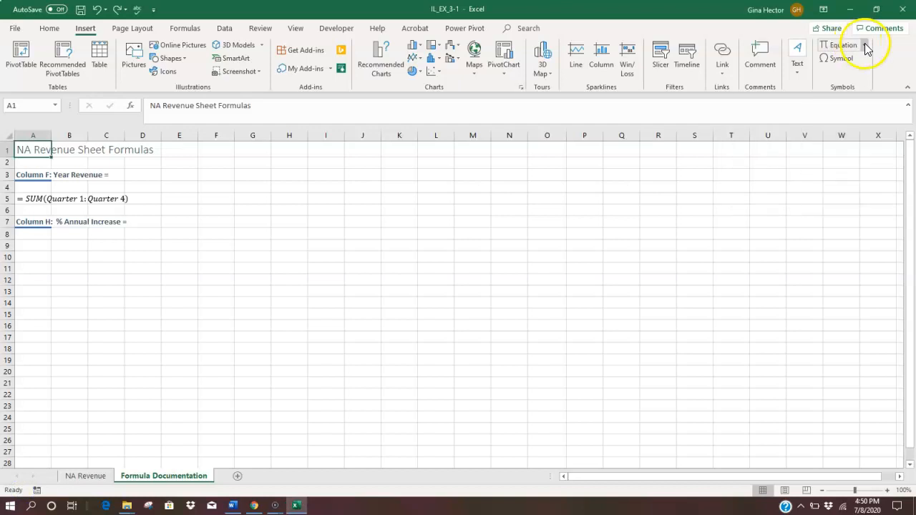
click(852, 47)
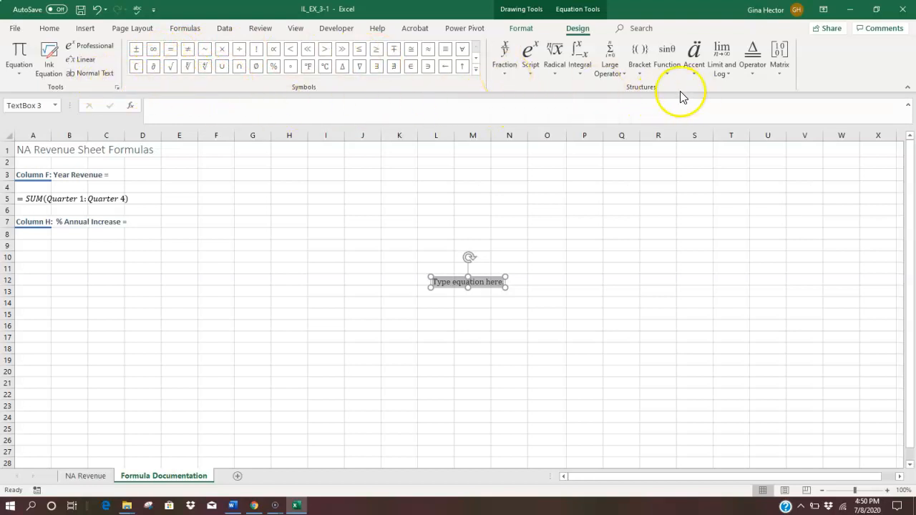
Insert a stacked fraction in the equation with the numerator (Year Revenue − Previous Year Revenue)
click(508, 77)
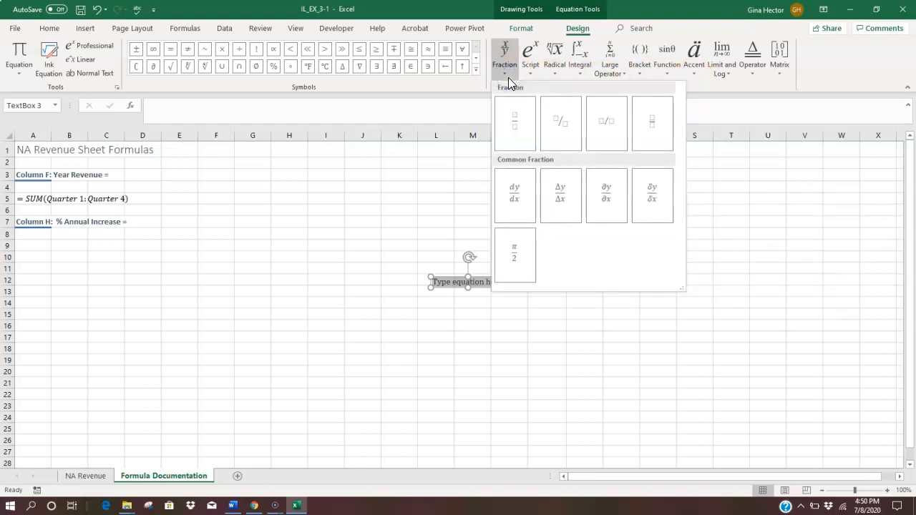
click(516, 124)
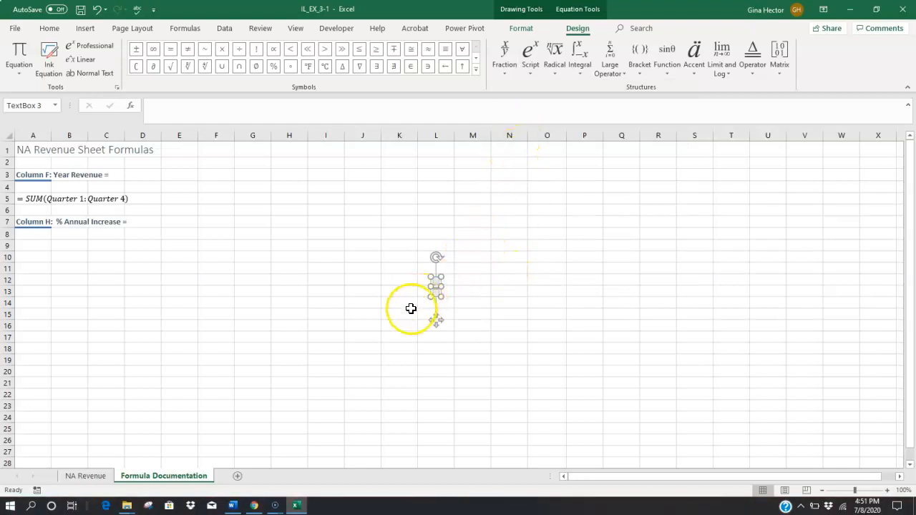
click(437, 283)
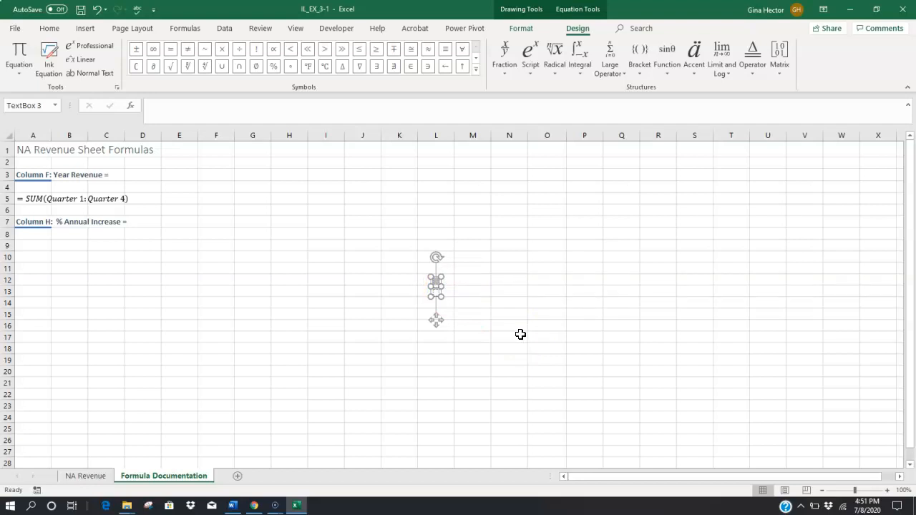
text(Year)
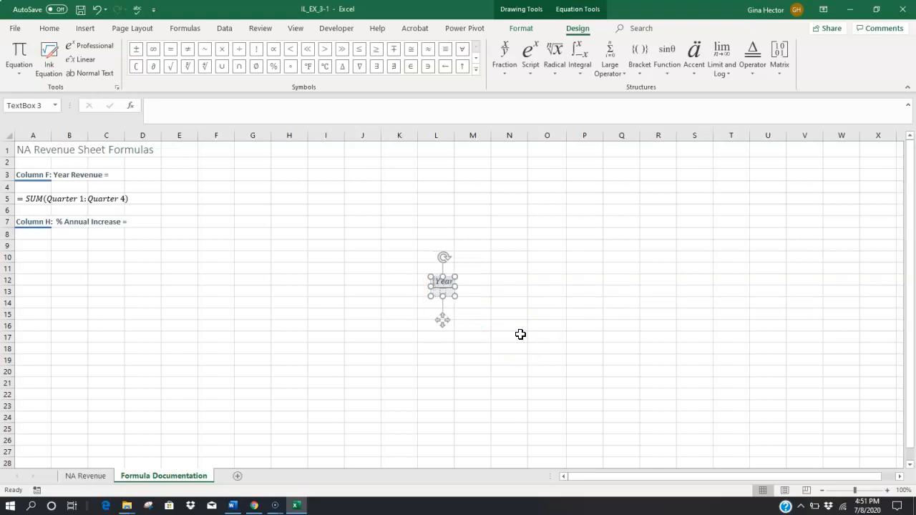
text( Re)
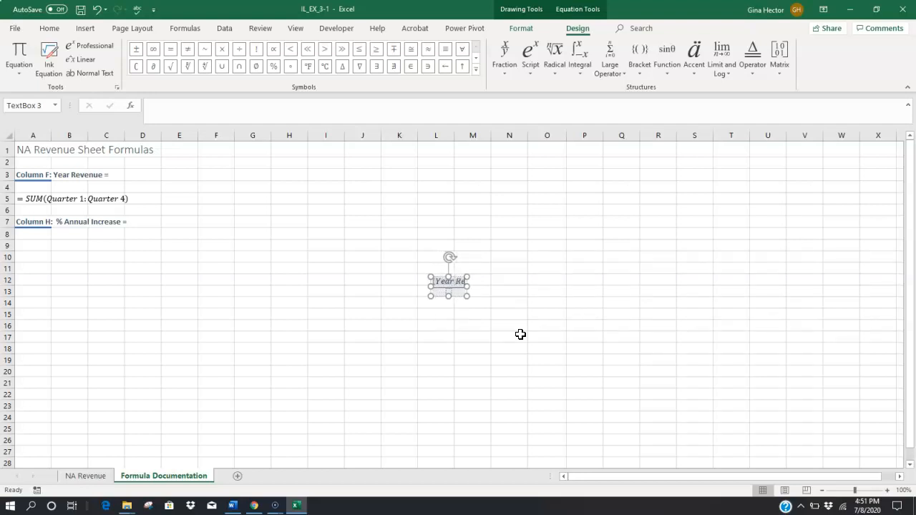
text(venue)
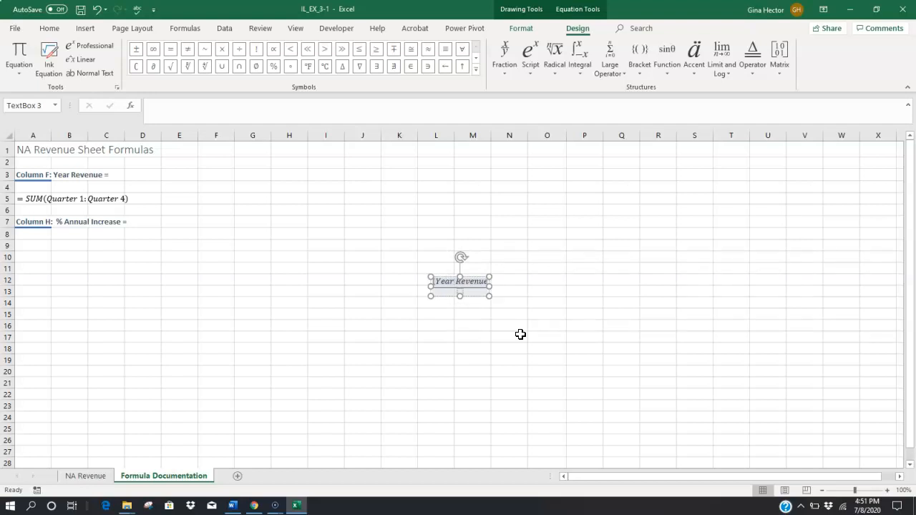
text(=)
text( Previous Yea)
text(r Revenue)
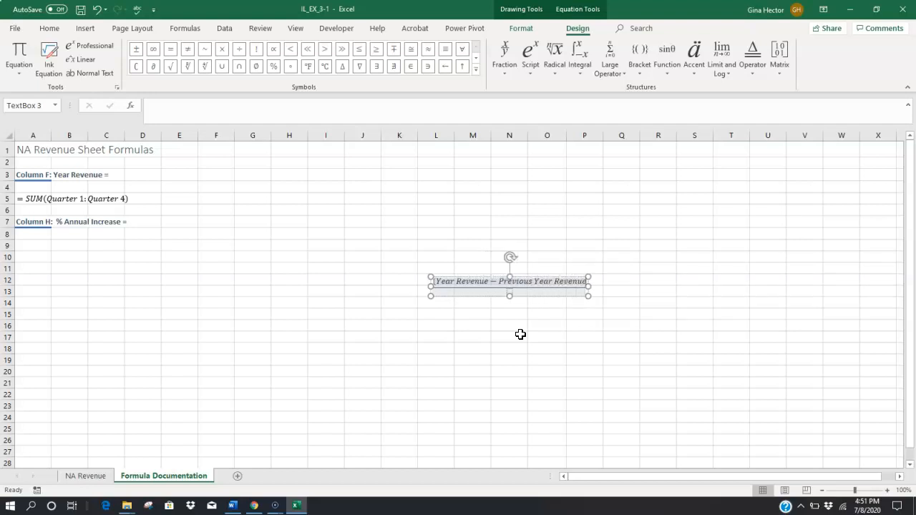
text())
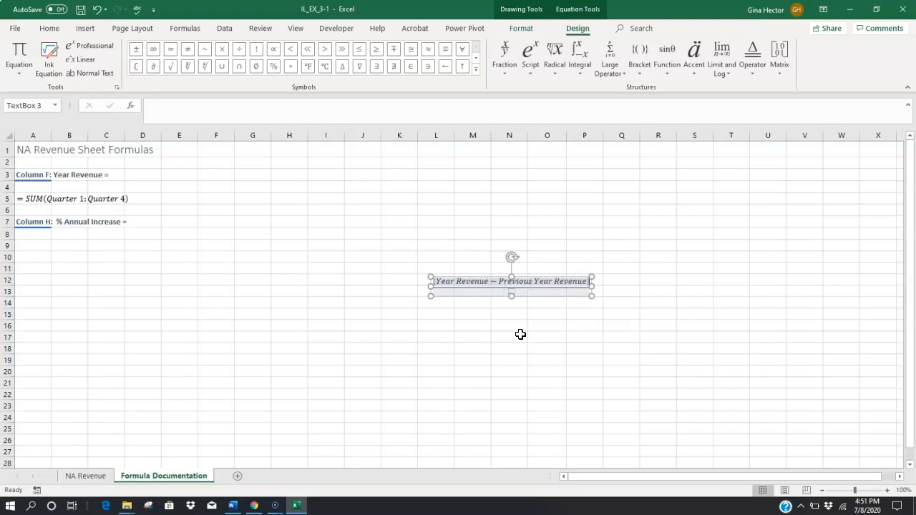
Fill the fraction's denominator with Previous Year Revenue
click(513, 292)
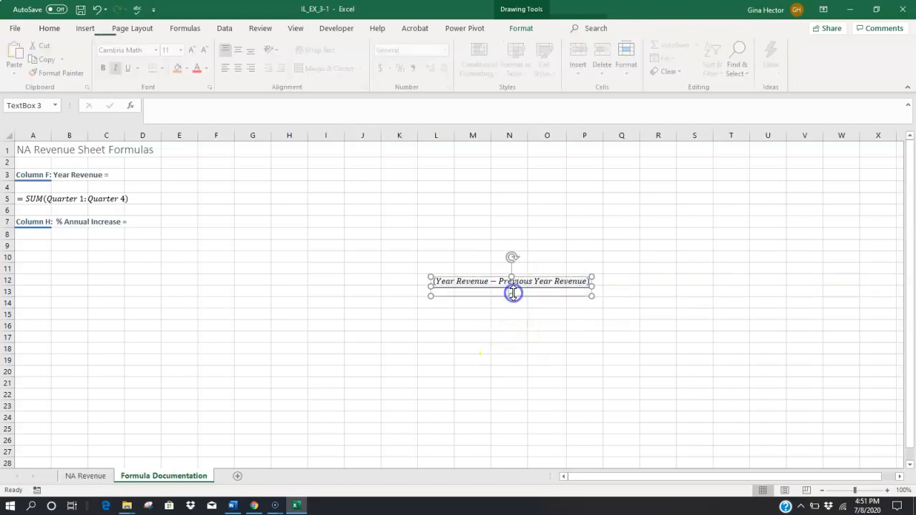
click(513, 293)
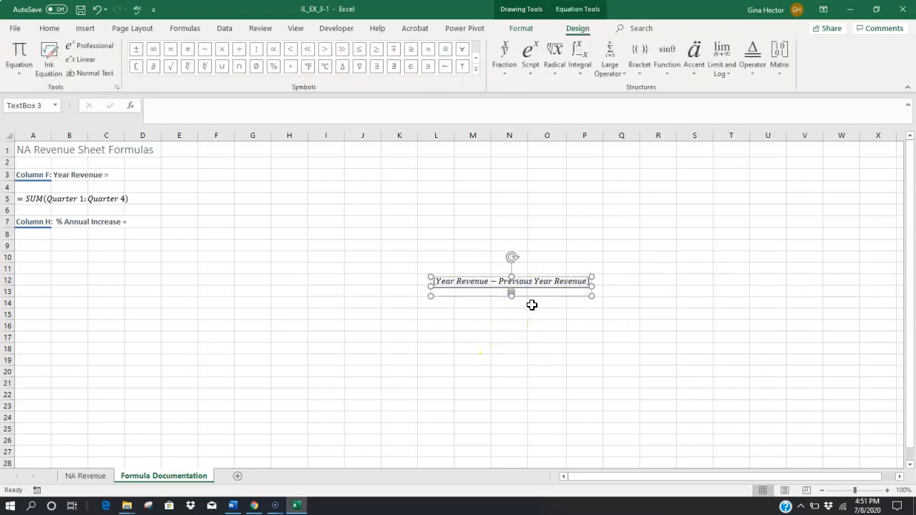
text((Year Revenue − Previous Yea)
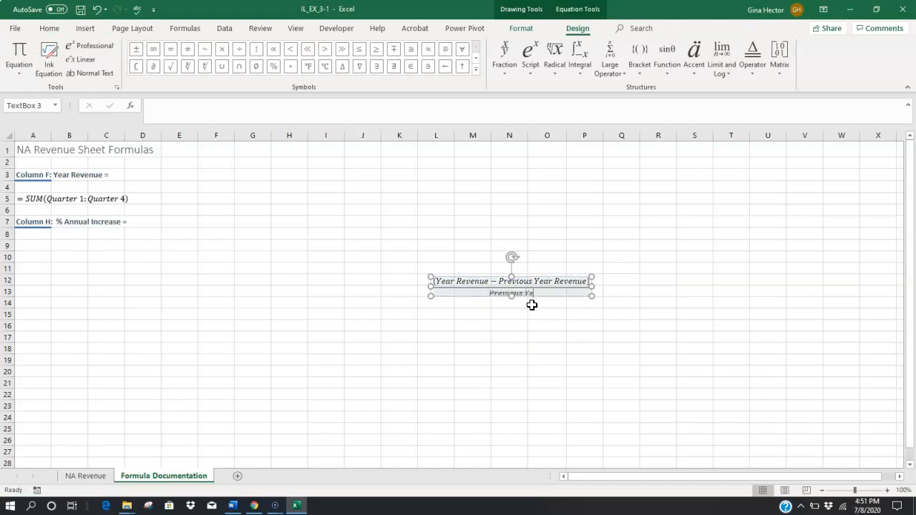
text(r Revenue)
Enlarge the equation box to fit the denominator and move it directly below the % Annual Increase heading
drag(513, 296, 514, 302)
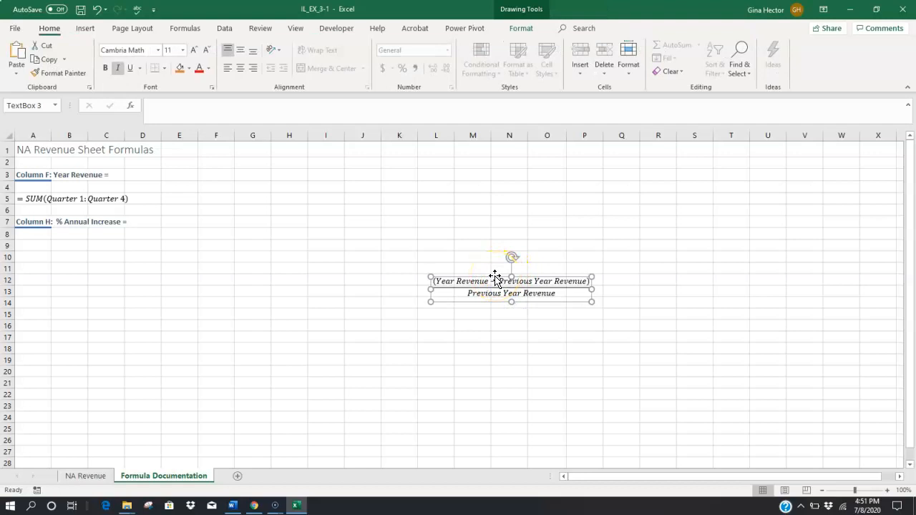
drag(495, 278, 76, 237)
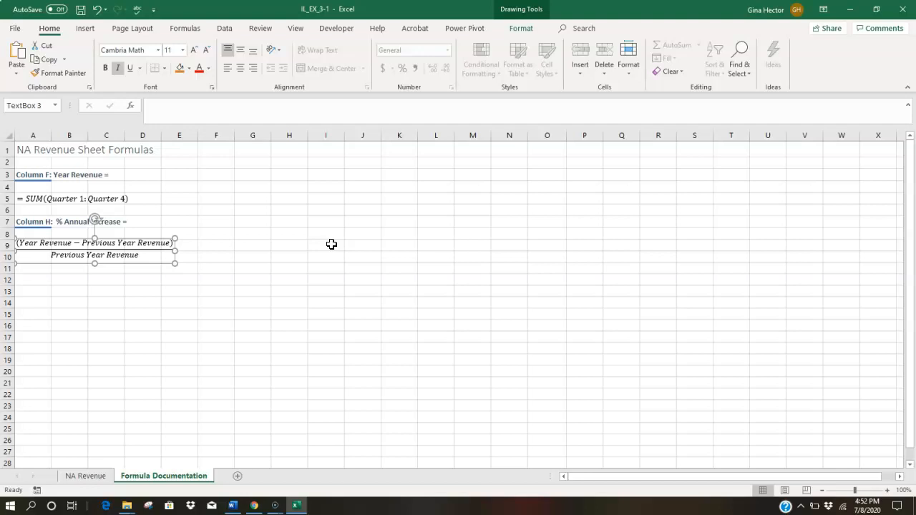
click(162, 245)
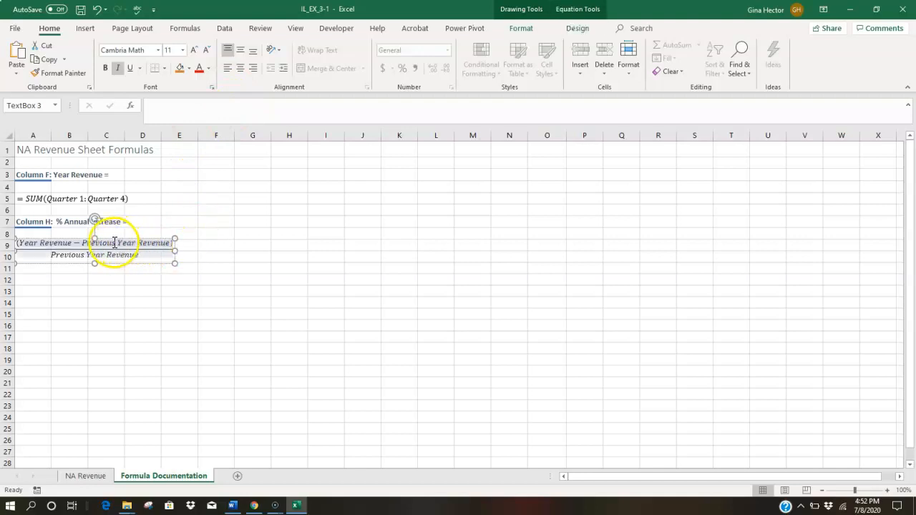
double_click(572, 8)
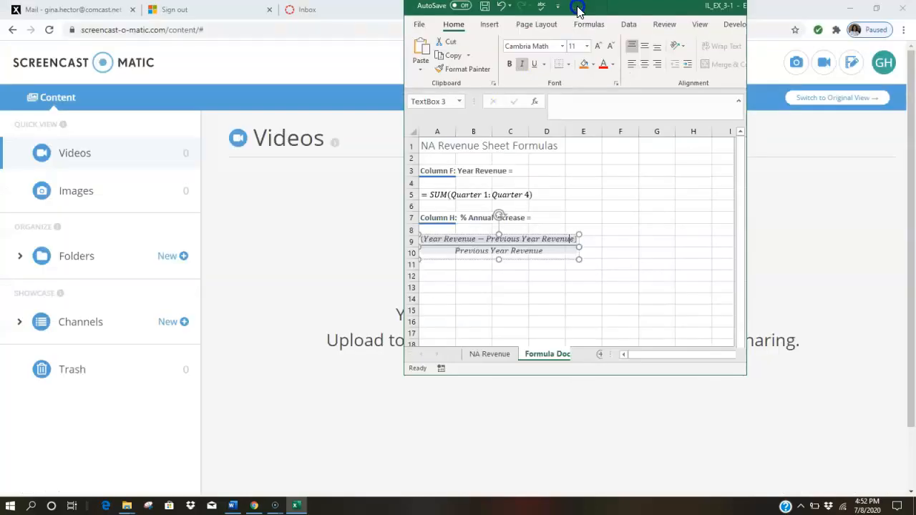
click(709, 11)
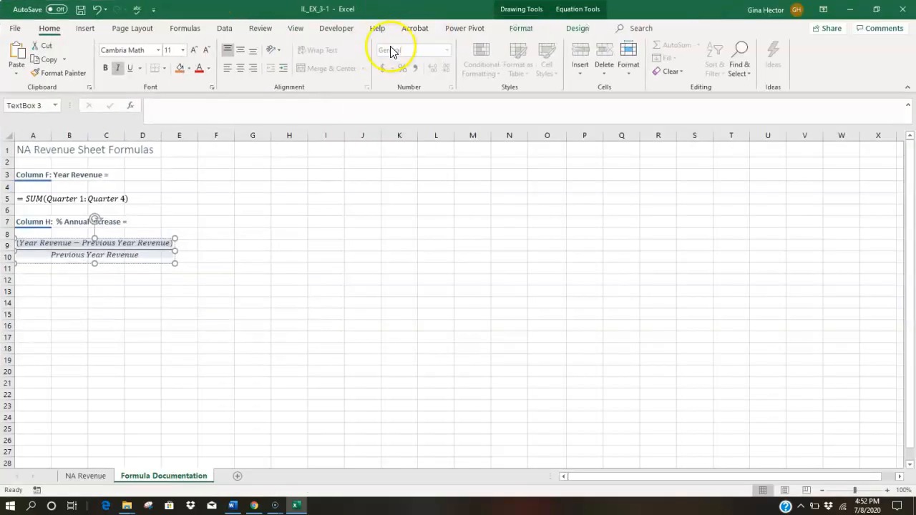
click(578, 29)
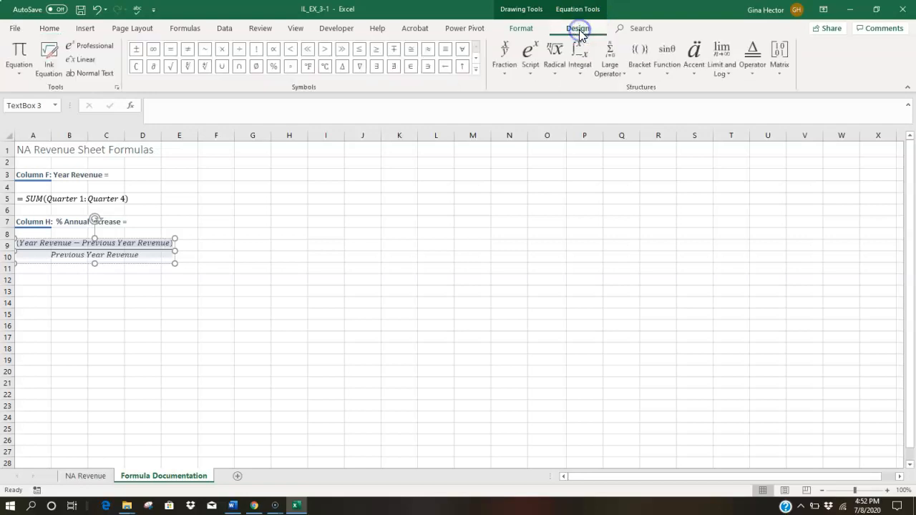
click(120, 244)
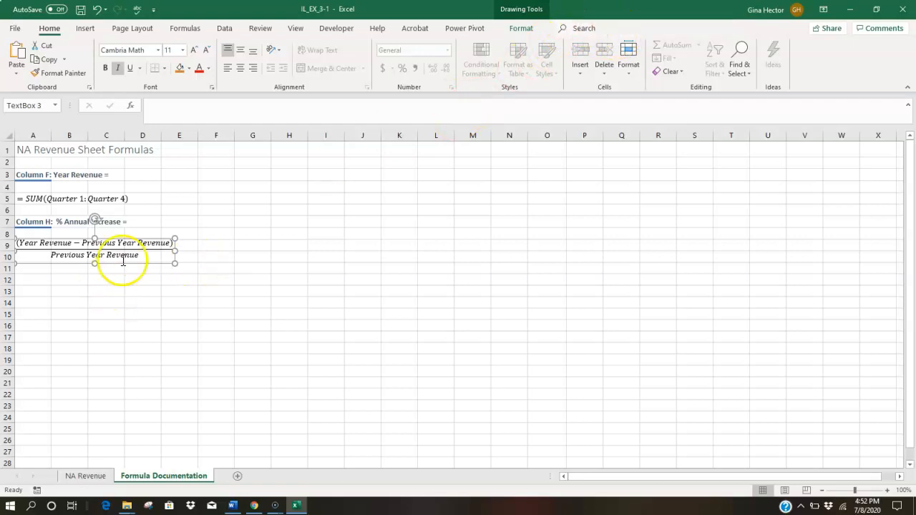
click(125, 243)
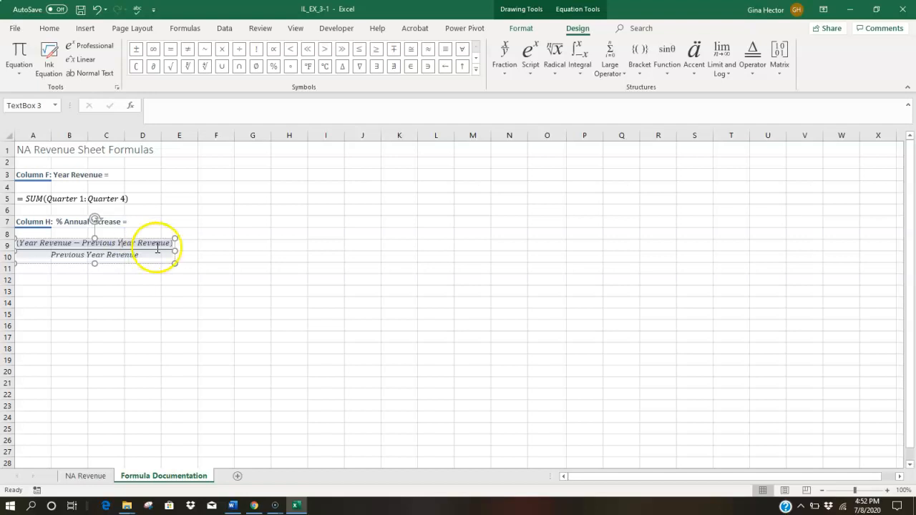
Nudge the % Annual Increase equation slightly down and to the right so its box lies fully inside the sheet
drag(62, 238, 65, 242)
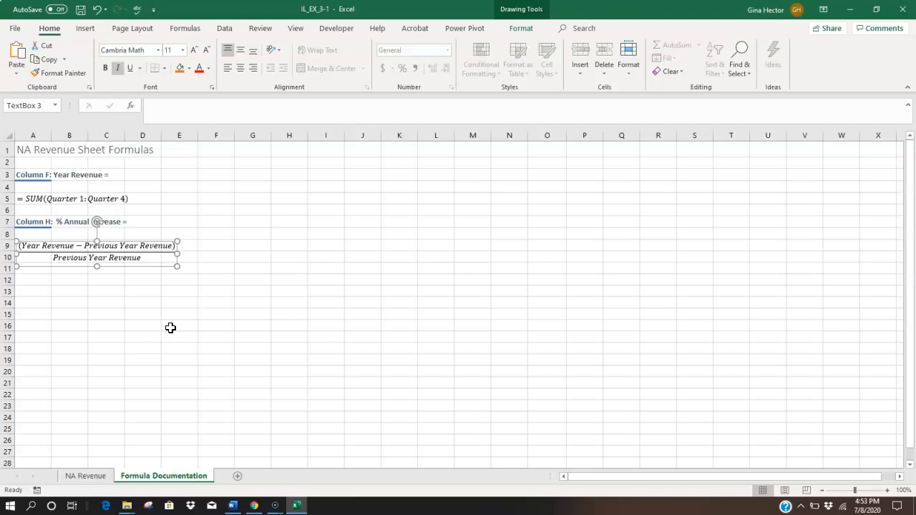
On the NA Revenue sheet, set the workbook calculation option to Manual, with recalculation before saving enabled
click(85, 476)
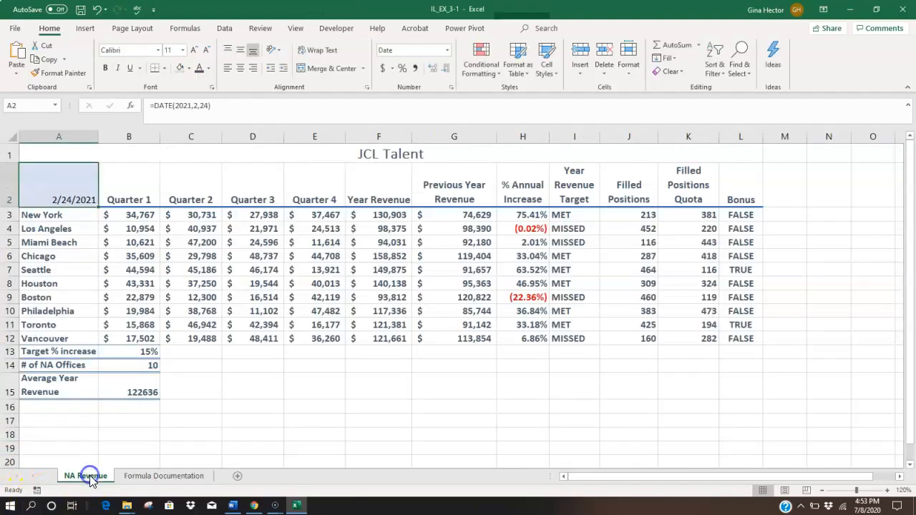
click(141, 214)
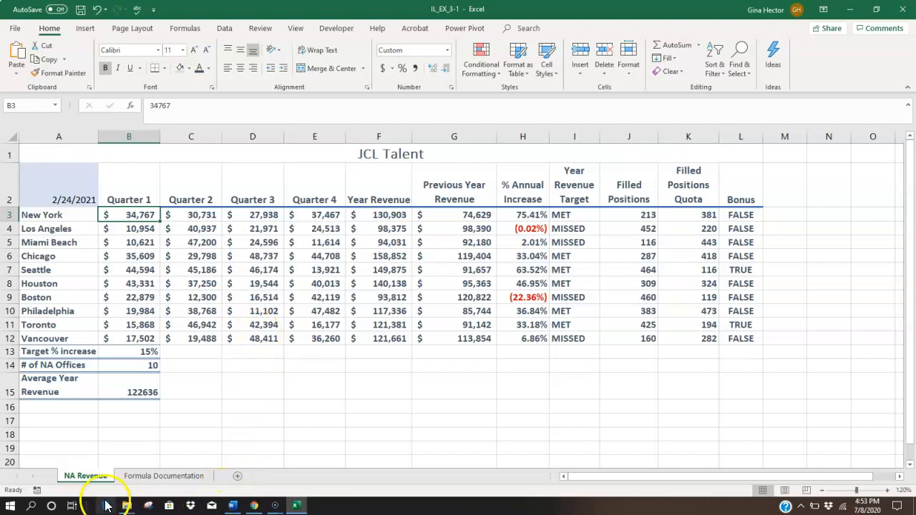
click(15, 28)
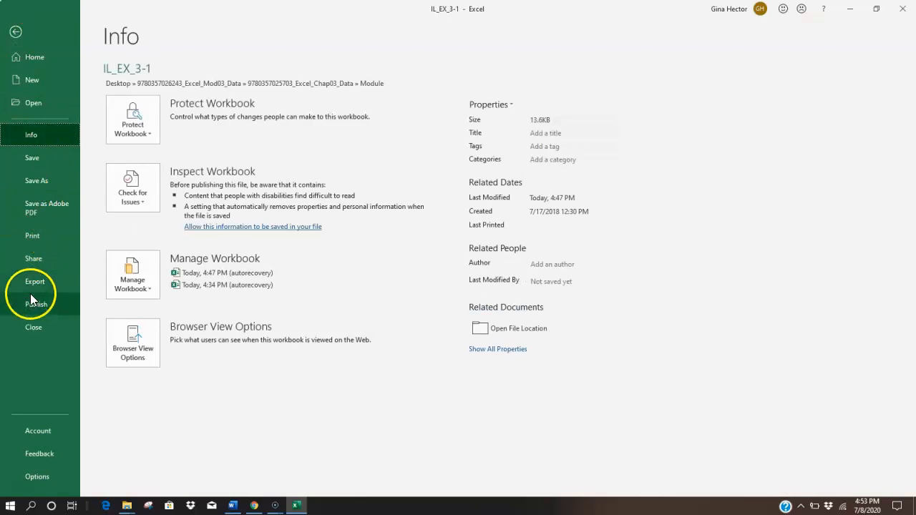
click(37, 474)
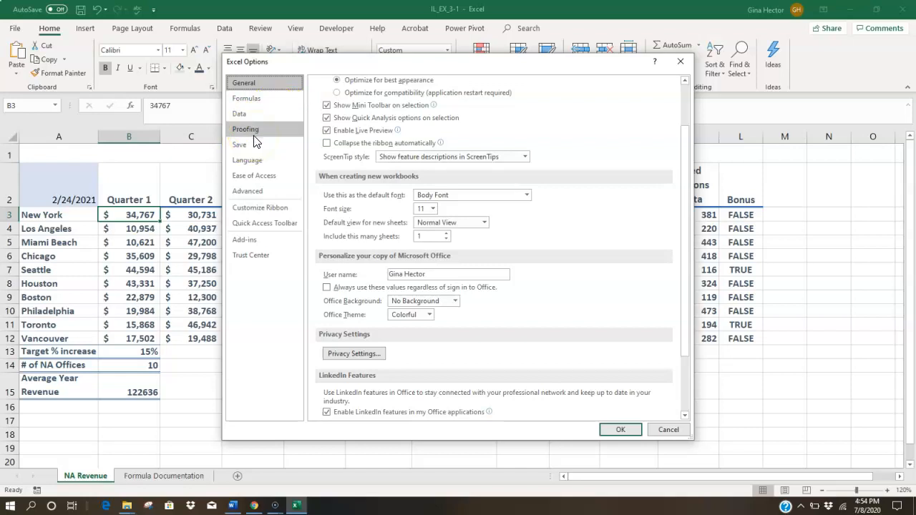
click(280, 209)
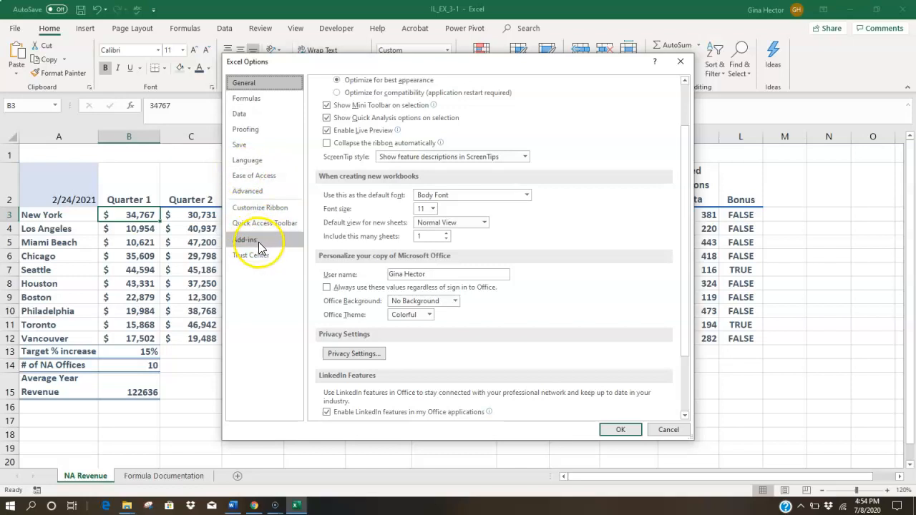
click(250, 100)
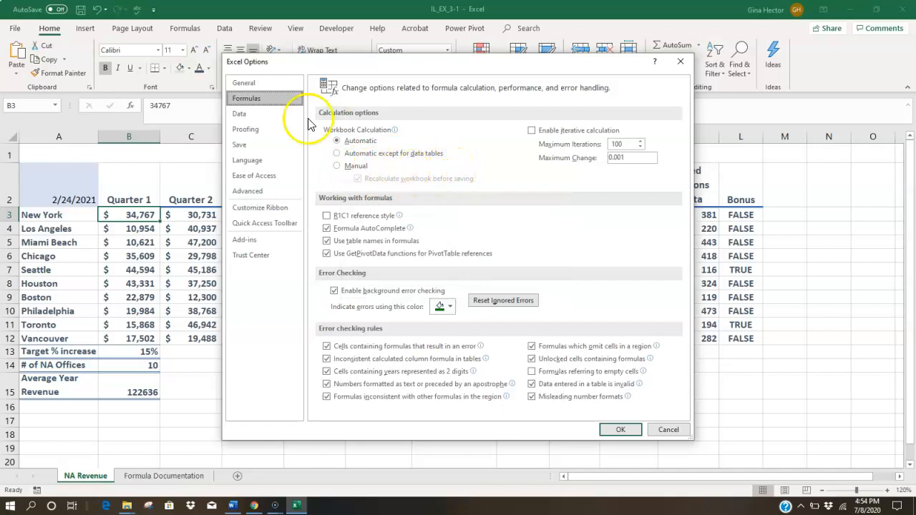
click(337, 167)
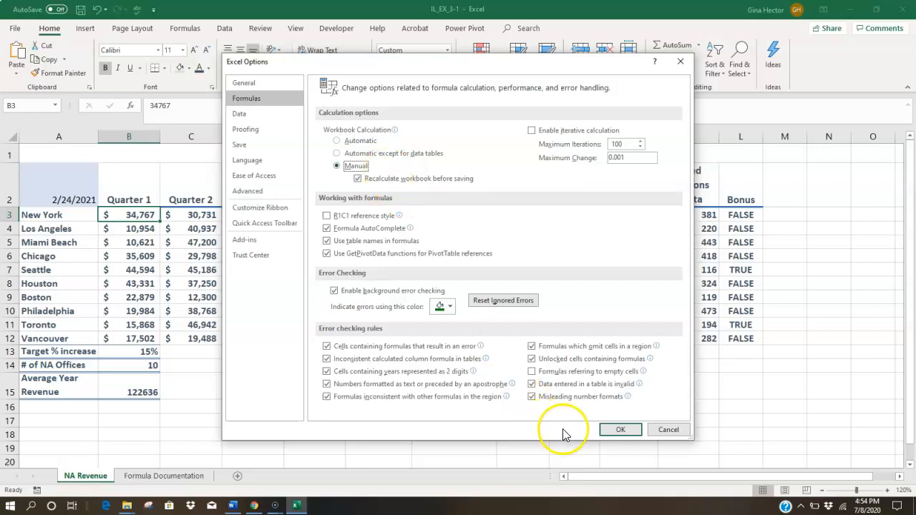
click(617, 429)
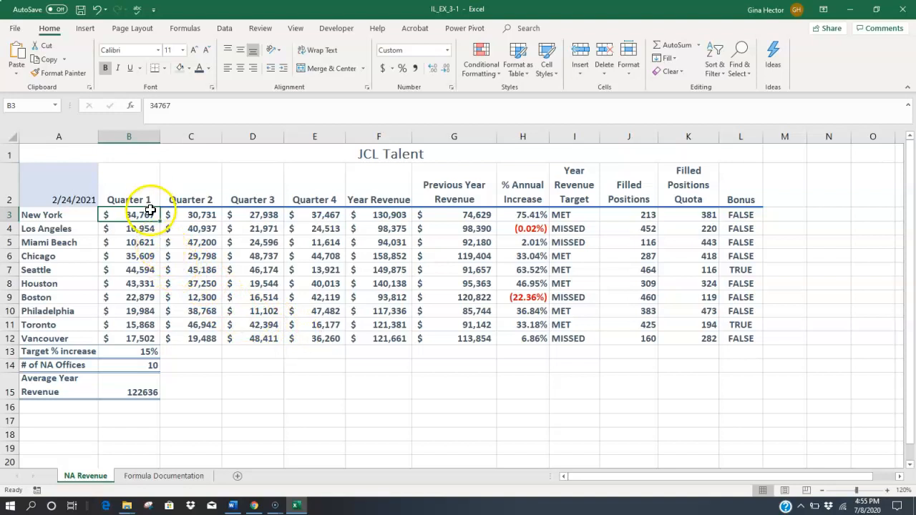
Change New York's Quarter 1 revenue in B3 to 34305 and recalculate the workbook
click(176, 105)
drag(176, 106, 159, 108)
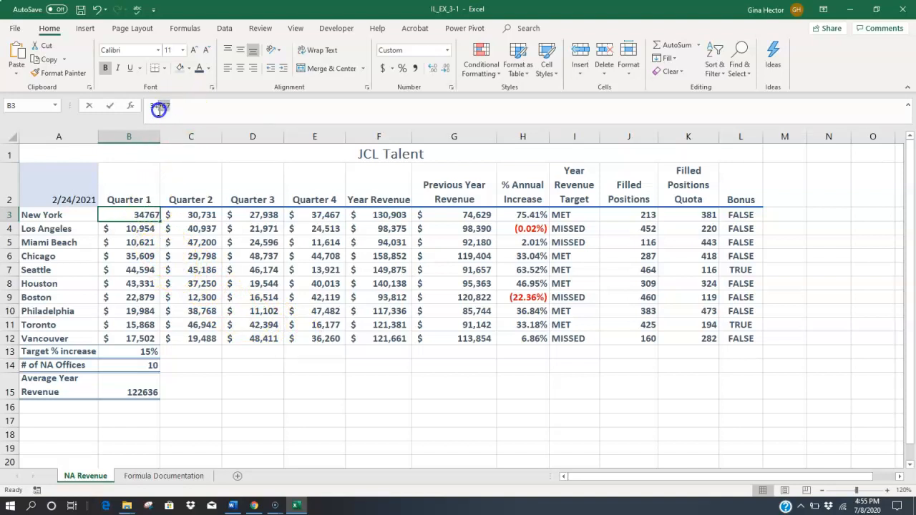
text(343)
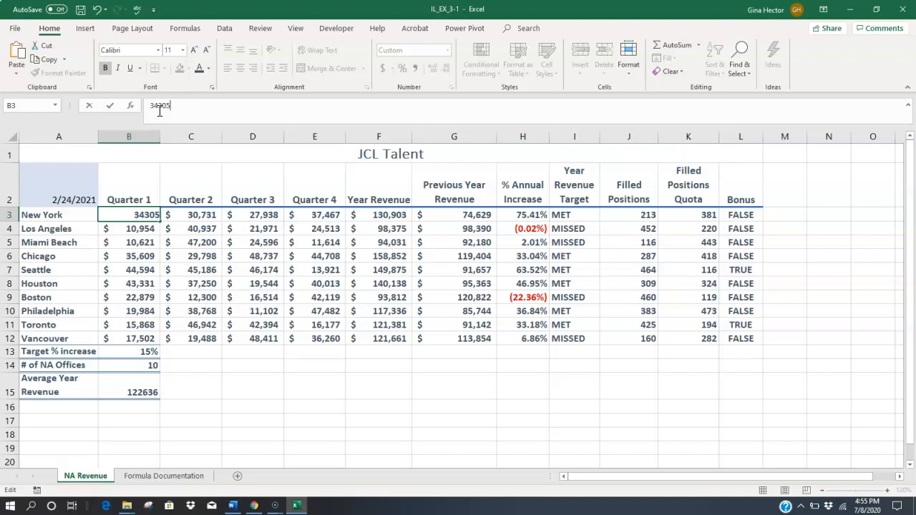
text(05)
key(Return)
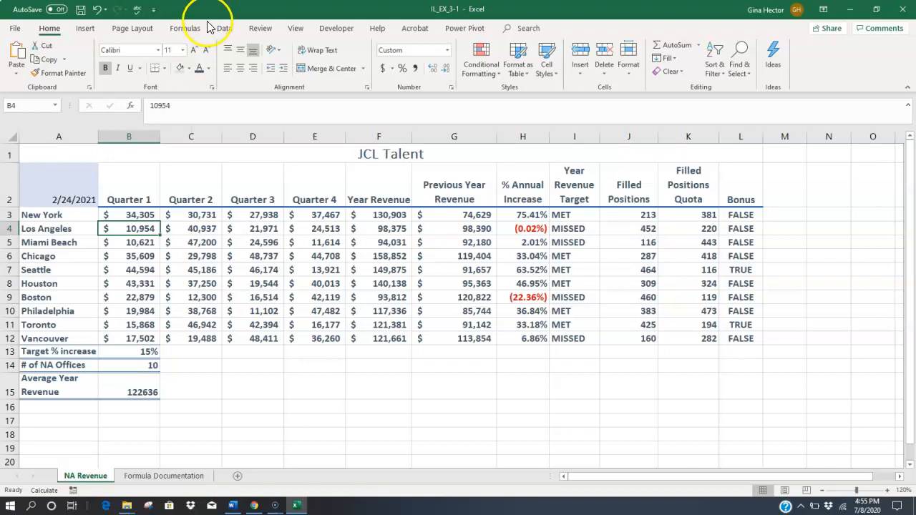
click(188, 30)
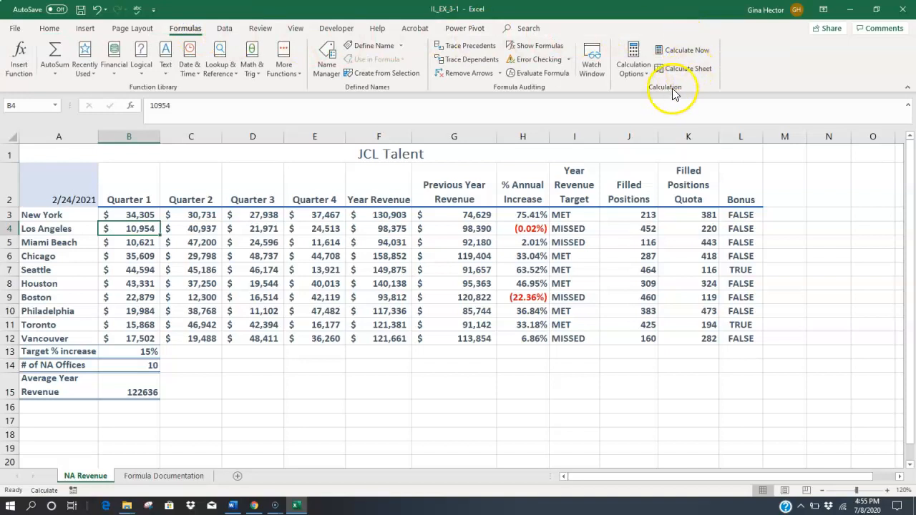
click(683, 50)
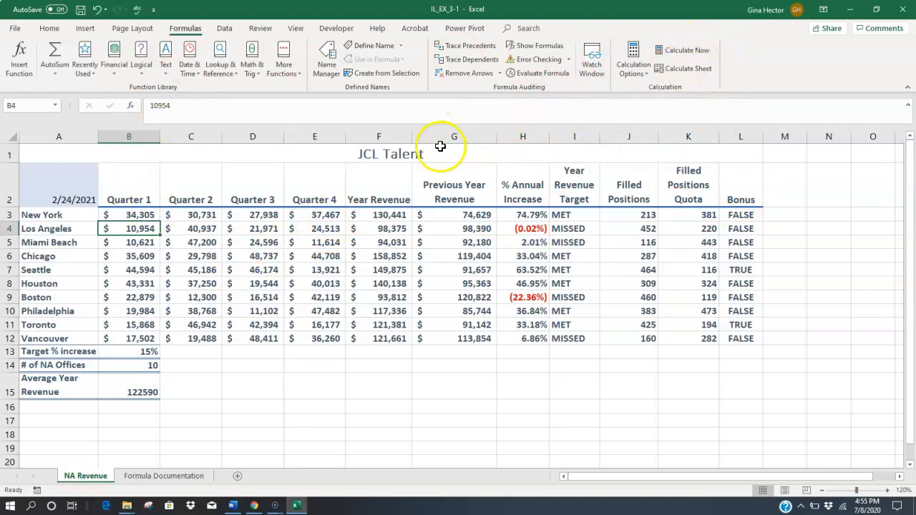
Set the workbook calculation option back to Automatic
click(14, 29)
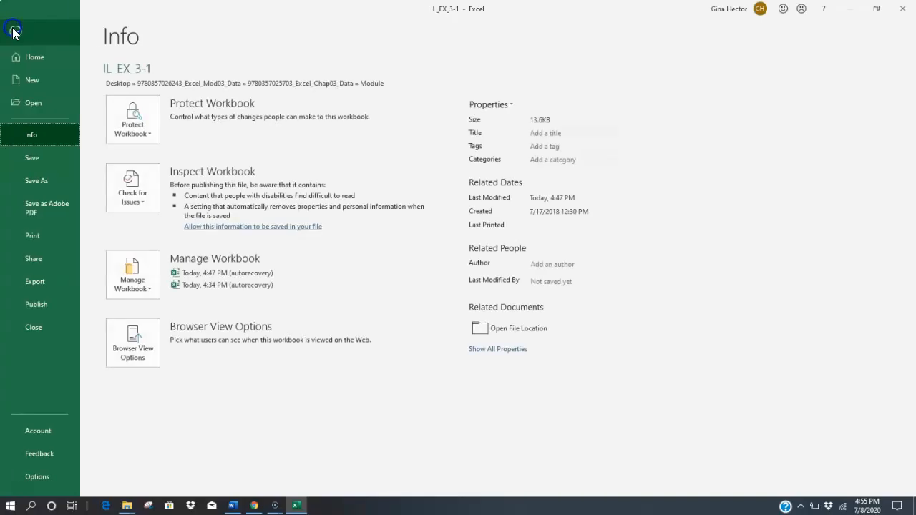
click(41, 479)
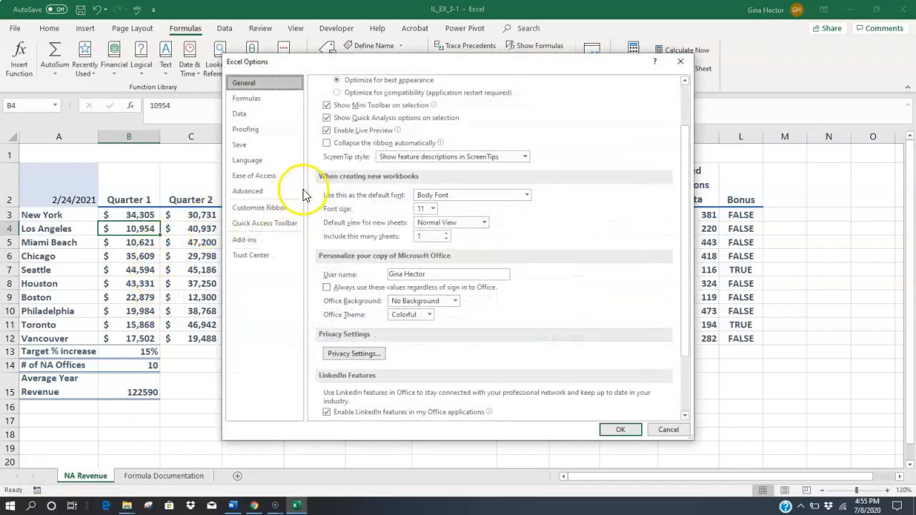
click(256, 100)
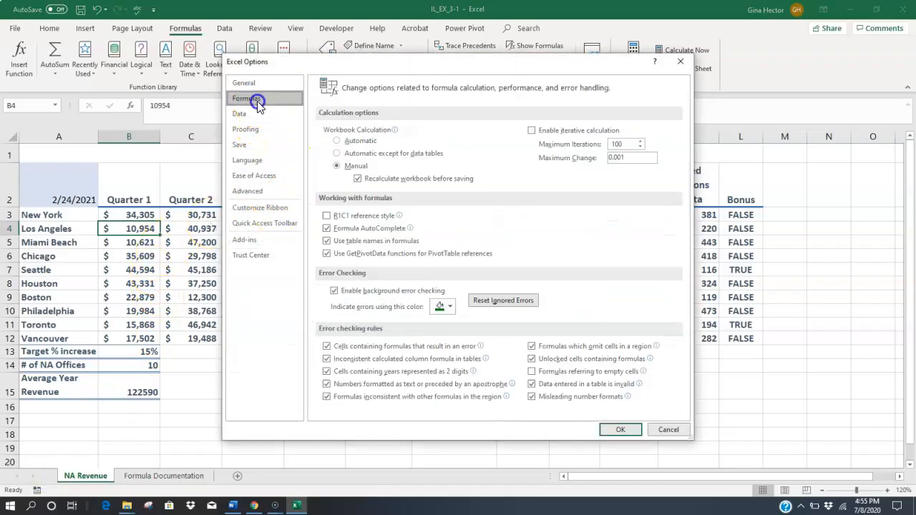
click(339, 143)
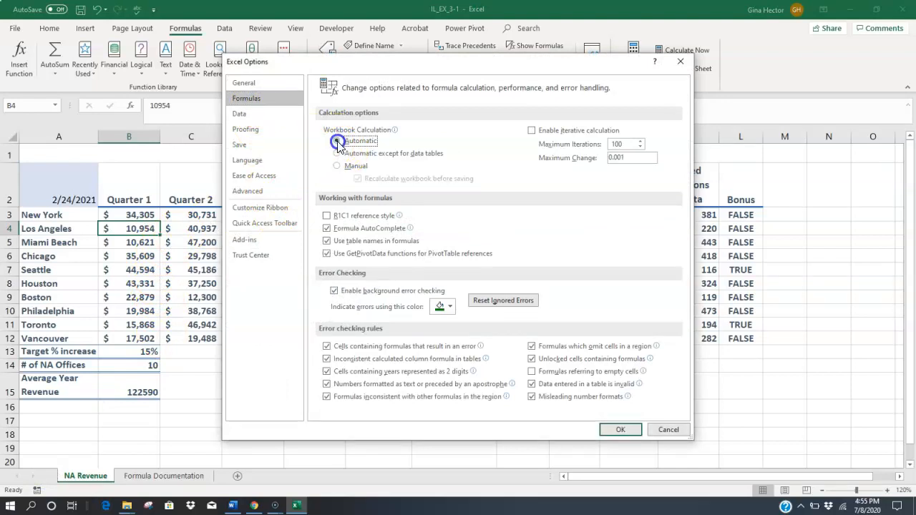
click(621, 429)
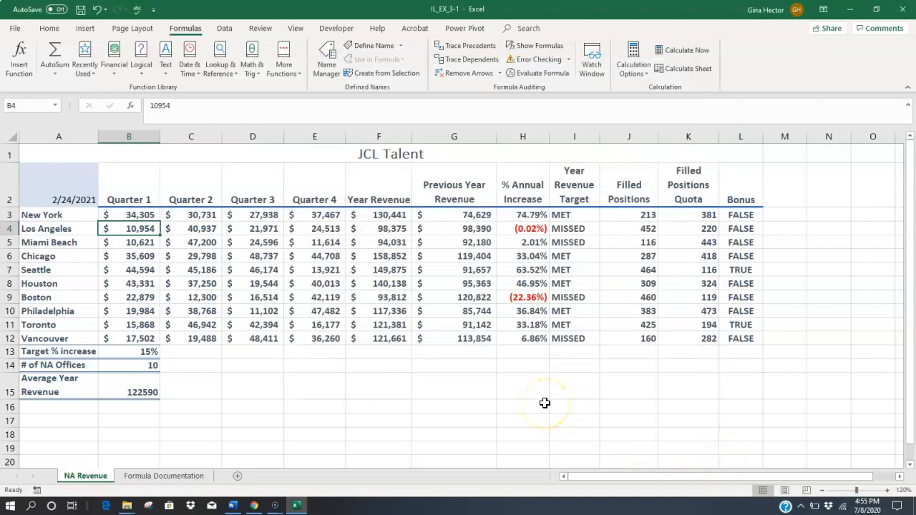